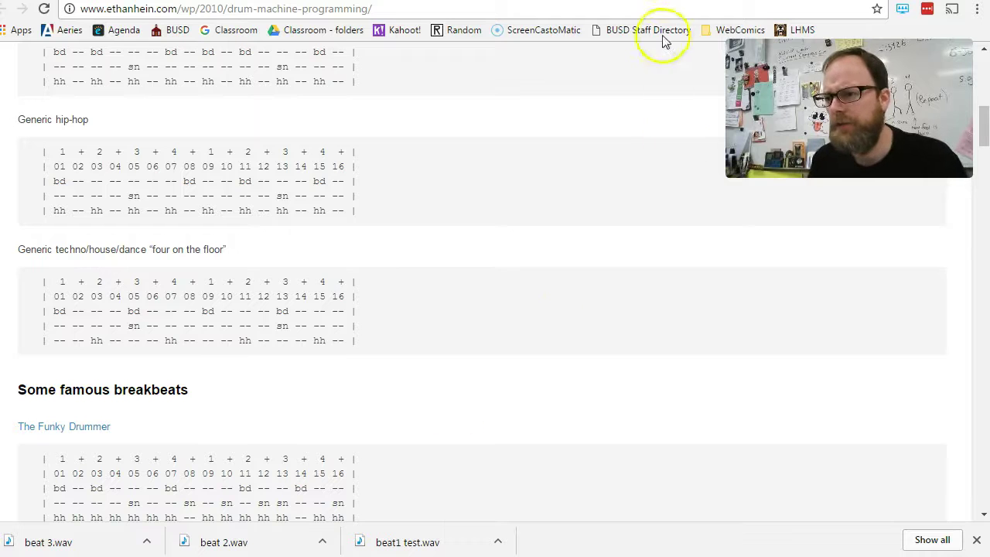
Step: Switch to the drum machine tab, open the Built by DreamPipe link in a new tab, then return
{"action": "key", "text": "ctrl+Tab"}
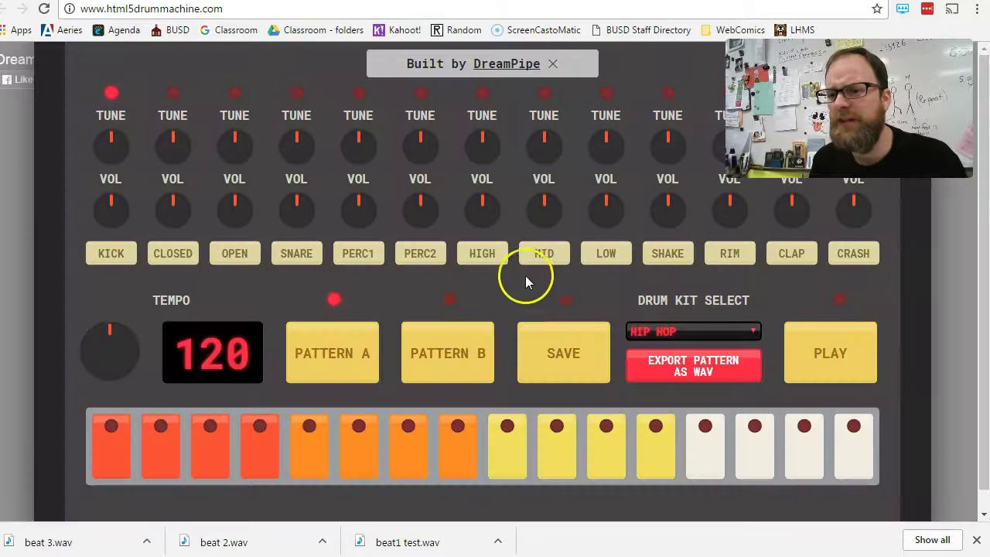
{"action": "right_click", "coordinate": [498, 68]}
{"action": "left_click", "coordinate": [557, 74]}
{"action": "left_click", "coordinate": [625, 2]}
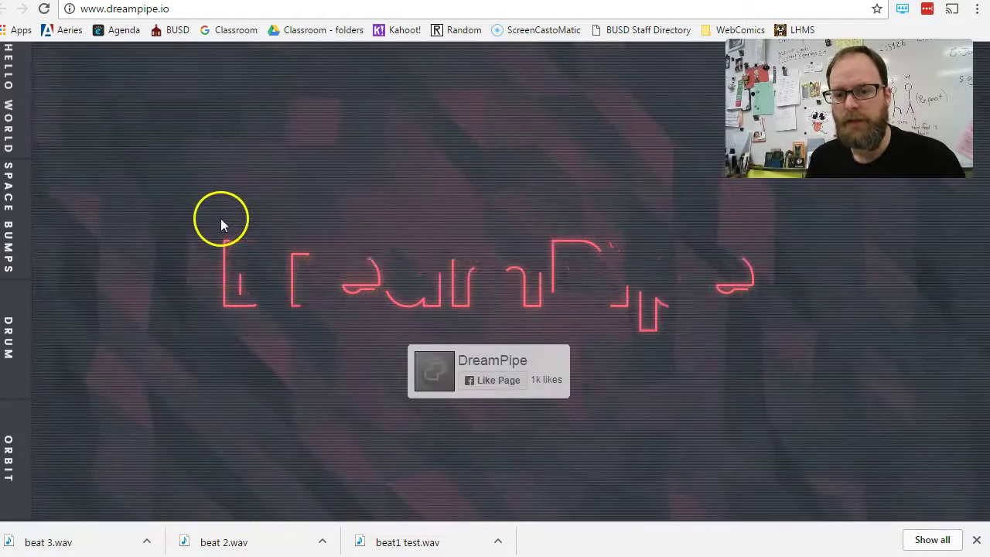
{"action": "mouse_move", "coordinate": [16, 77]}
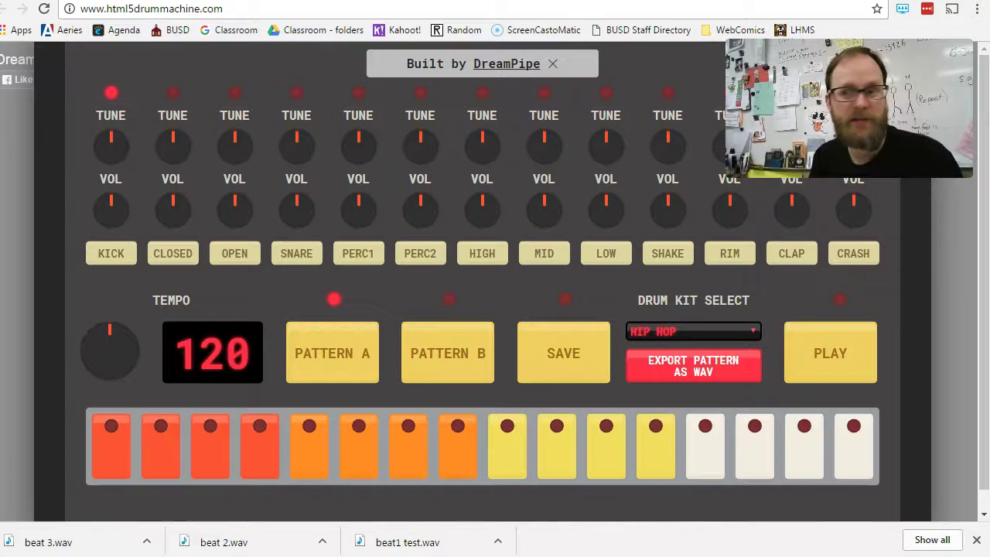
Step: Close the Built by DreamPipe banner, then play and stop the empty pattern
{"action": "left_click", "coordinate": [552, 63]}
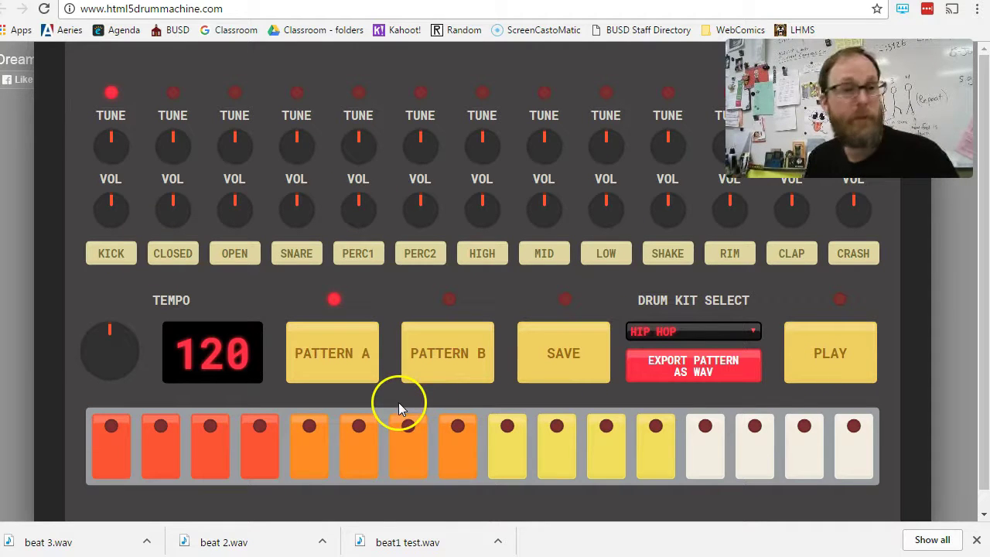
{"action": "left_click", "coordinate": [809, 367]}
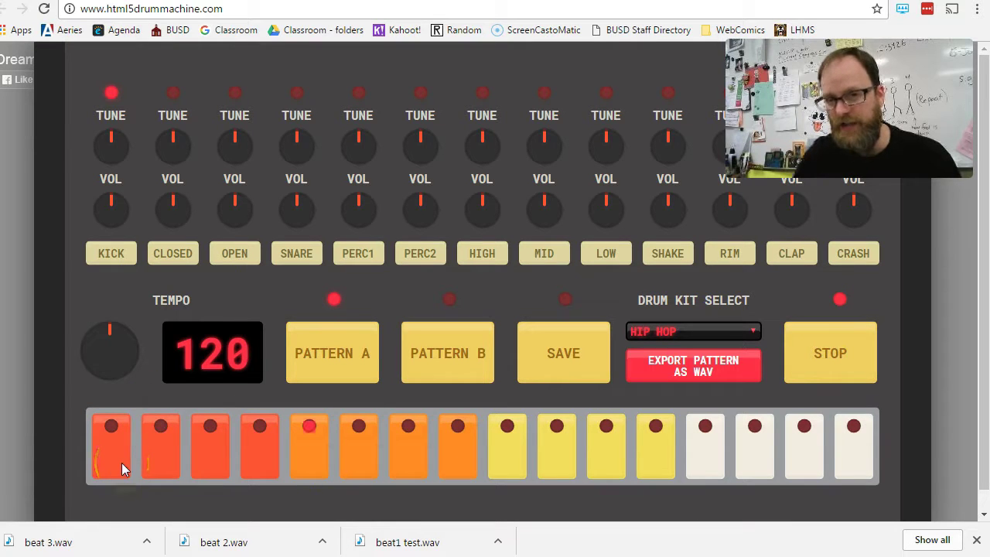
{"action": "left_click", "coordinate": [825, 345]}
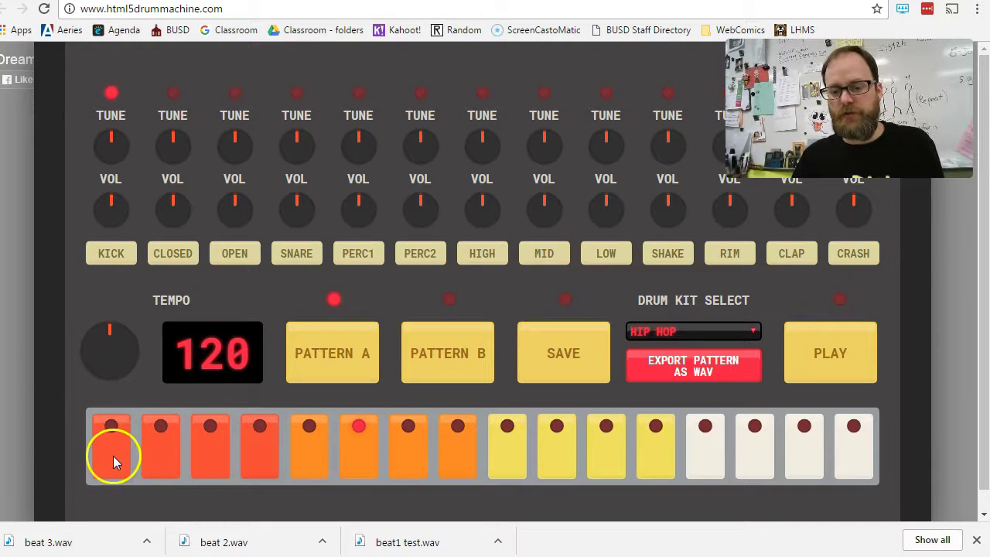
Step: Put kick hits on steps 1, 5, 9 and 13, then play and stop the pattern
{"action": "left_click", "coordinate": [120, 260]}
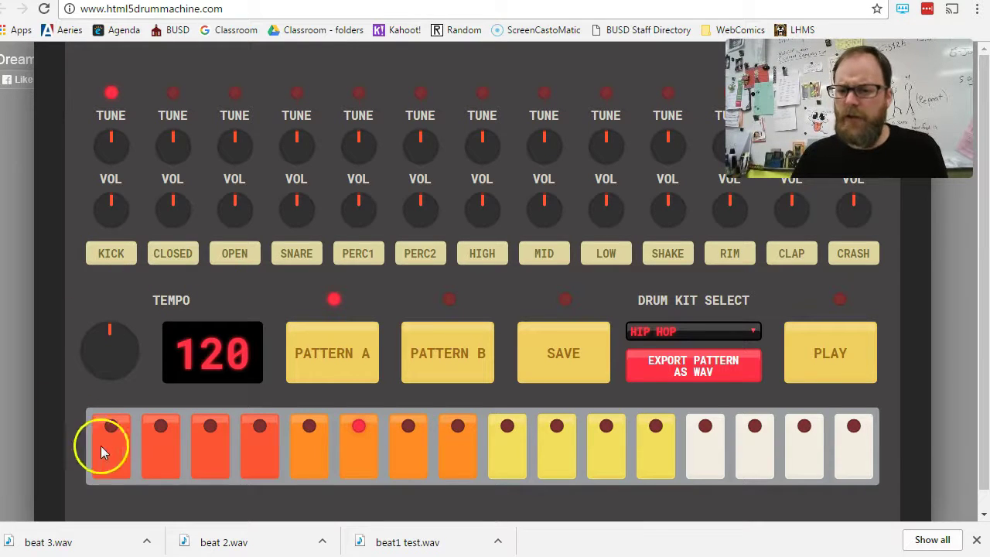
{"action": "left_click", "coordinate": [310, 448]}
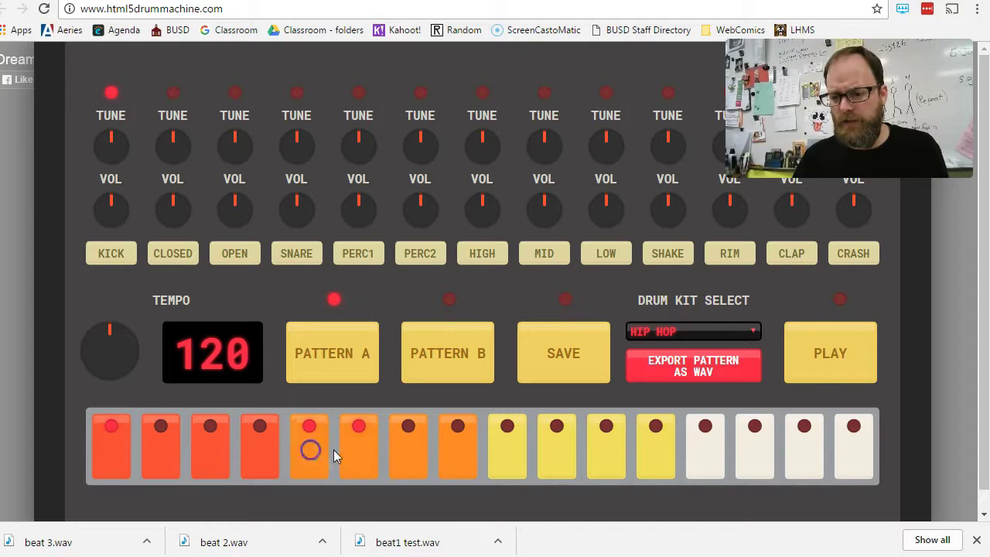
{"action": "left_click", "coordinate": [503, 448]}
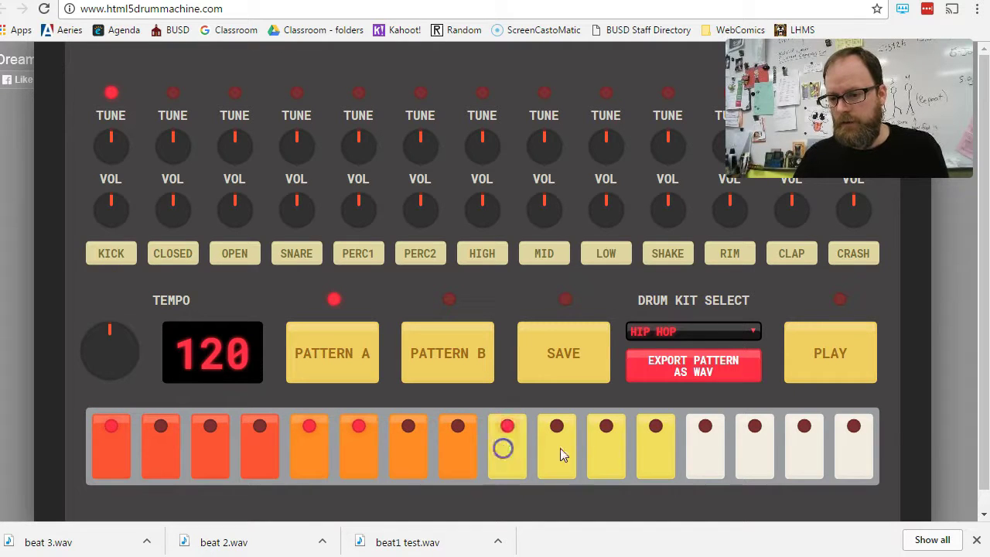
{"action": "left_click", "coordinate": [699, 455]}
{"action": "left_click", "coordinate": [797, 364]}
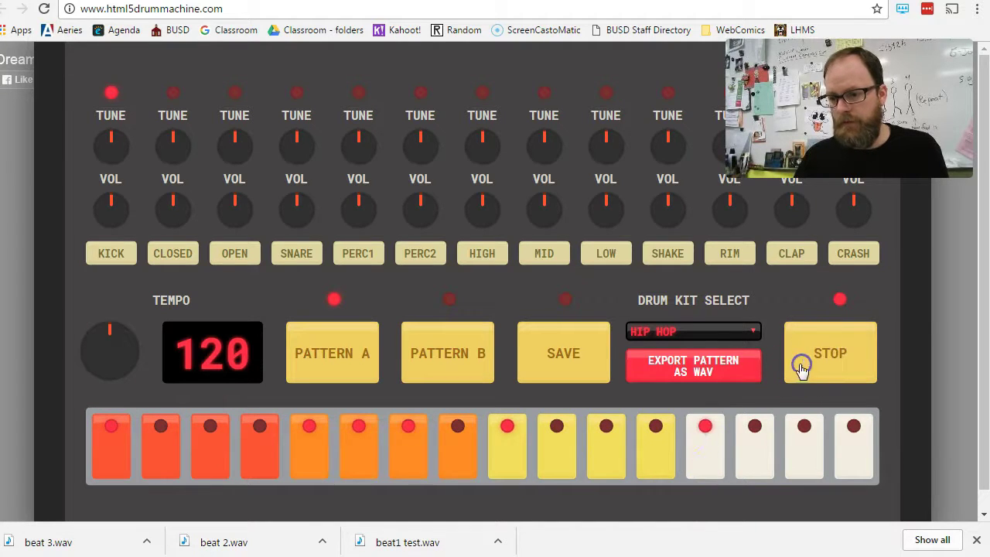
{"action": "left_click", "coordinate": [359, 452]}
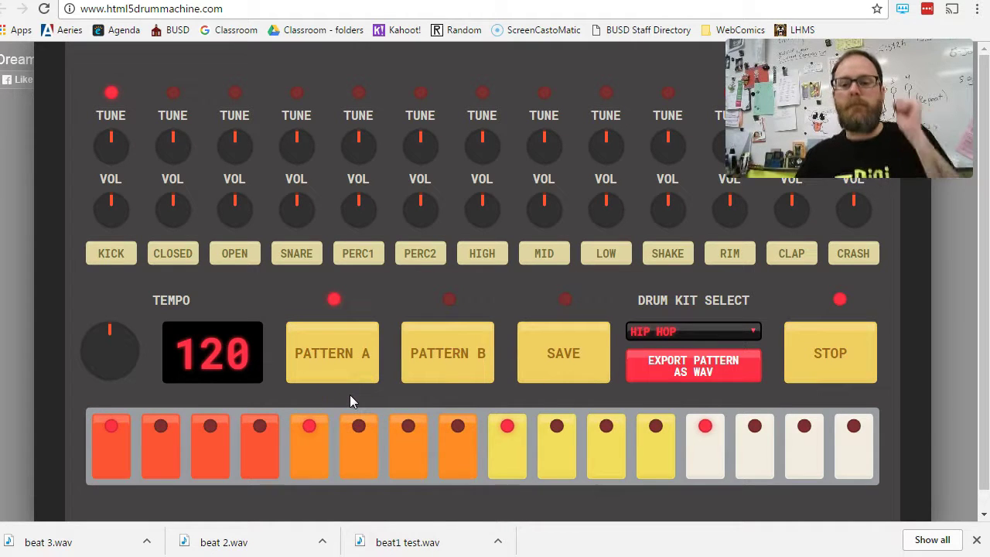
{"action": "left_click", "coordinate": [827, 367]}
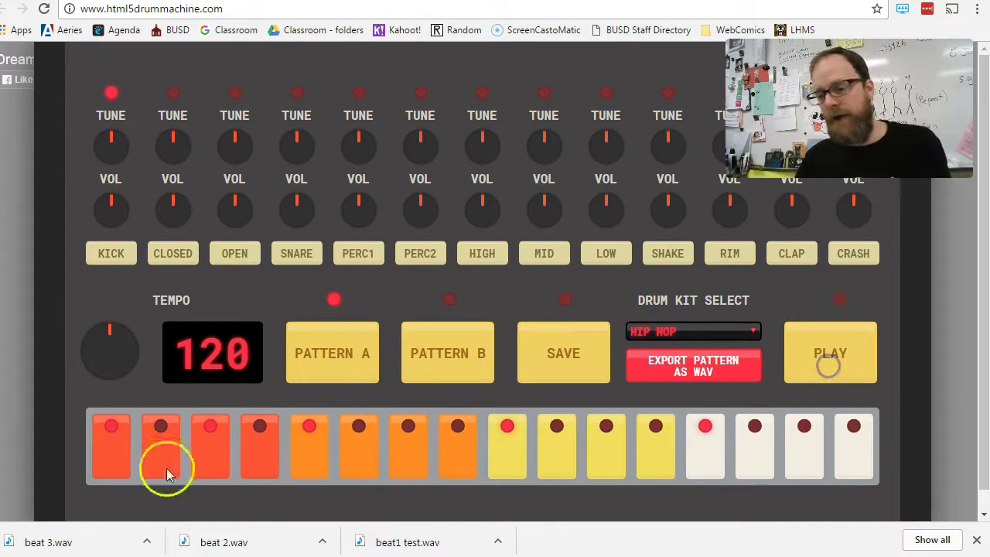
Step: Add snare hits on steps 5 and 13 and play the kick-and-snare beat
{"action": "left_click", "coordinate": [105, 263]}
{"action": "left_click", "coordinate": [293, 255]}
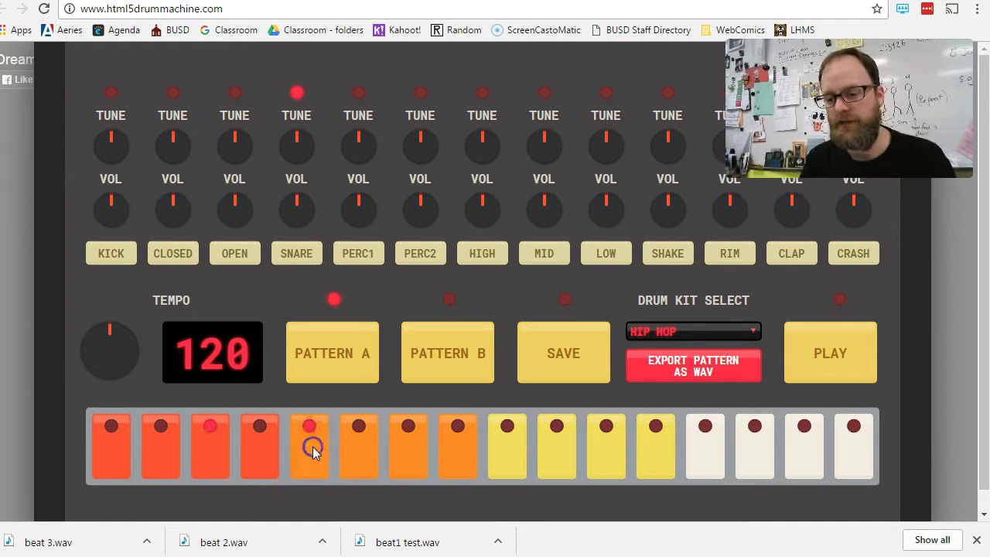
{"action": "left_click", "coordinate": [708, 456]}
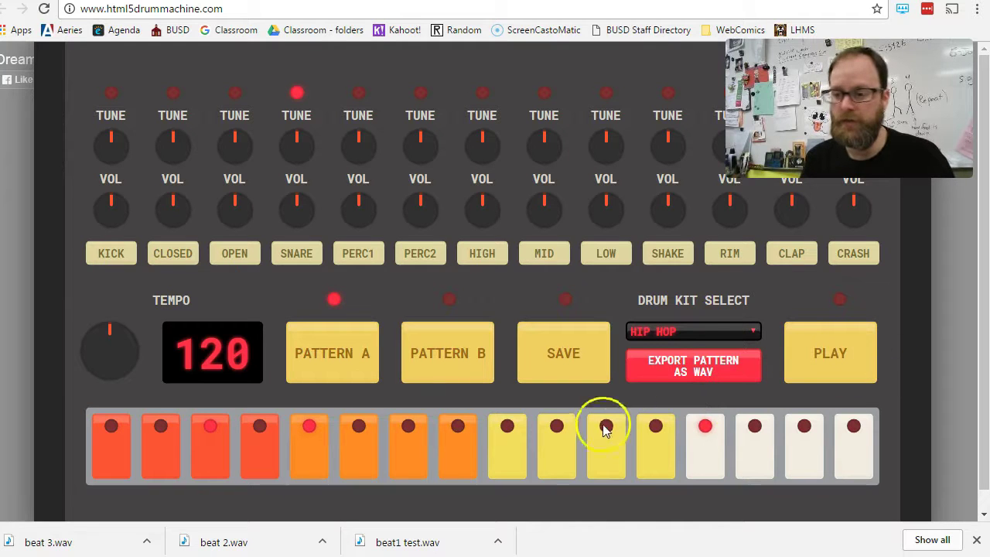
{"action": "left_click", "coordinate": [834, 364]}
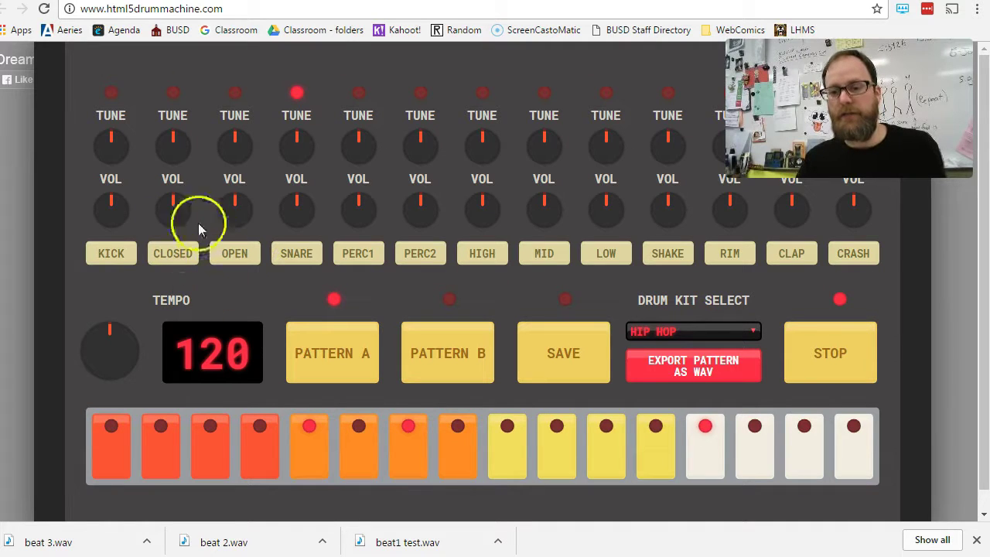
Step: Place closed hi-hats on steps 1, 3, 5, 7, 9, 11, 13 and 15, then play the beat
{"action": "left_click", "coordinate": [172, 255]}
{"action": "left_click", "coordinate": [228, 253]}
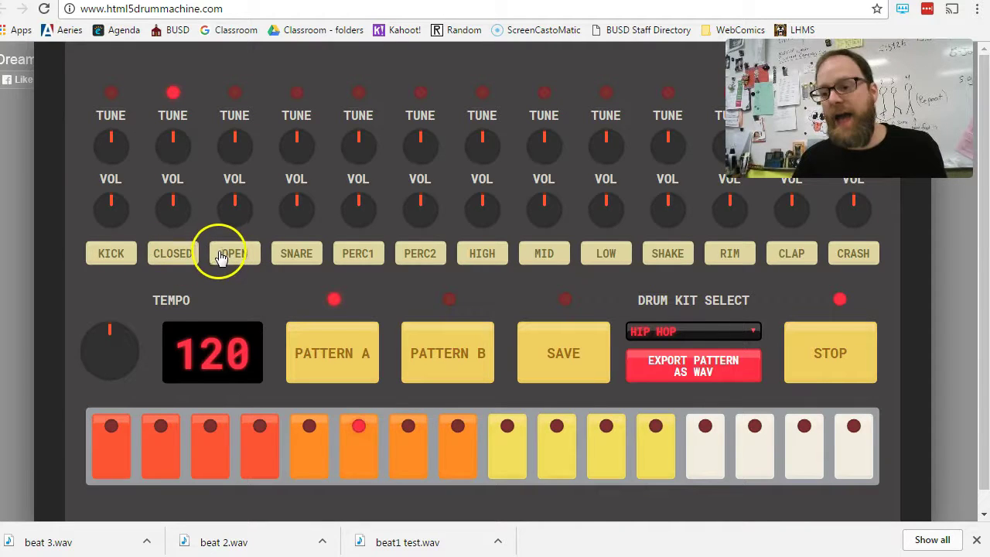
{"action": "left_click", "coordinate": [830, 354]}
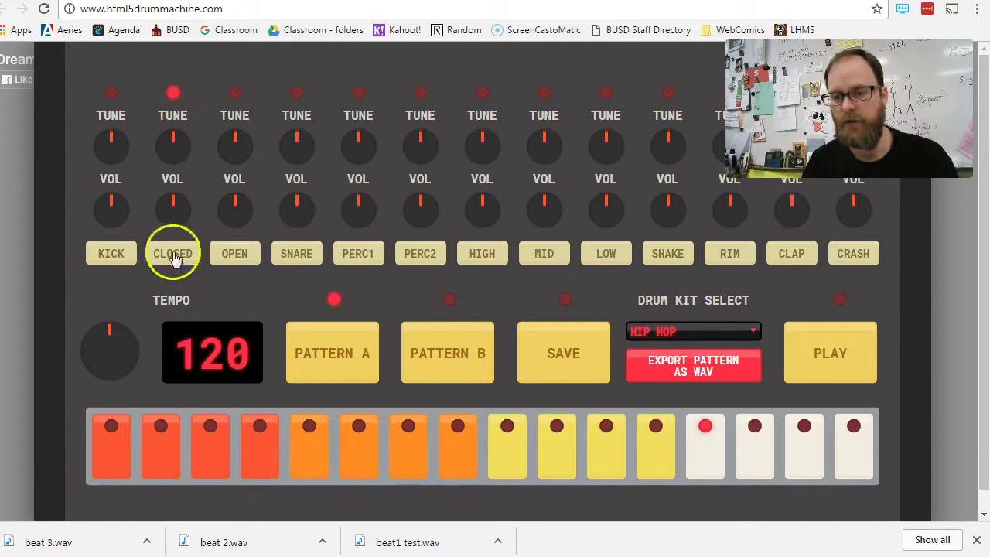
{"action": "left_click", "coordinate": [117, 451]}
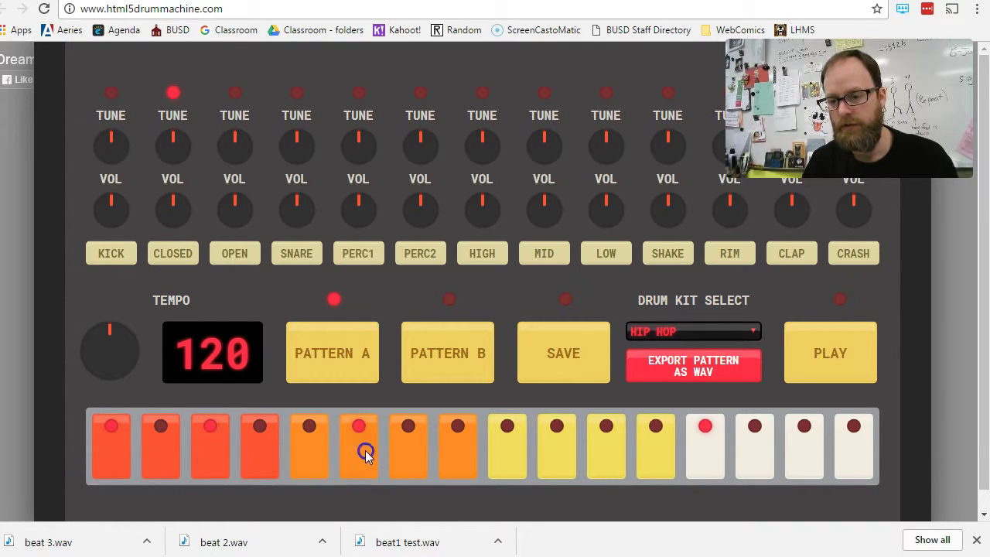
{"action": "left_click", "coordinate": [317, 450]}
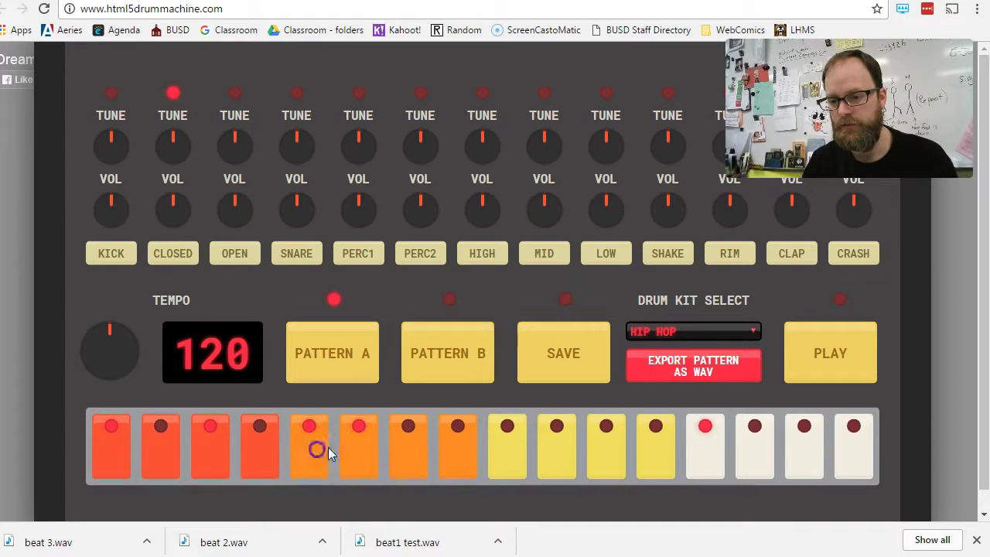
{"action": "left_click", "coordinate": [406, 454]}
{"action": "left_click", "coordinate": [501, 458]}
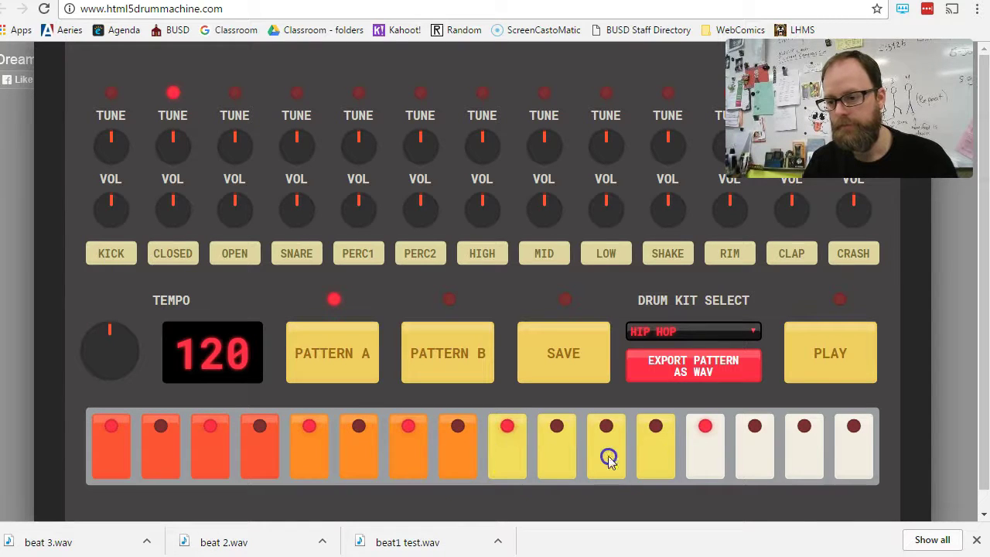
{"action": "left_click", "coordinate": [606, 457]}
{"action": "left_click", "coordinate": [805, 456]}
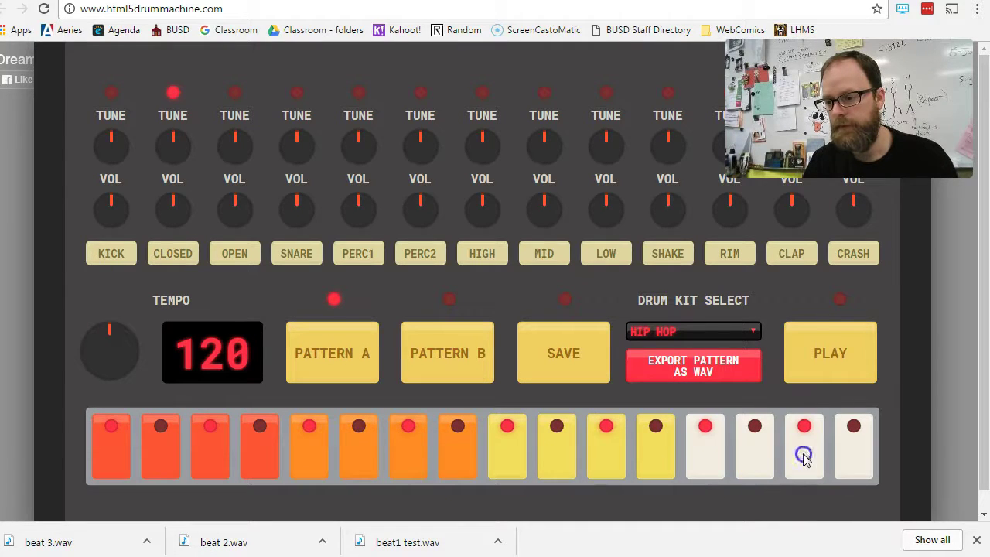
{"action": "left_click", "coordinate": [847, 369]}
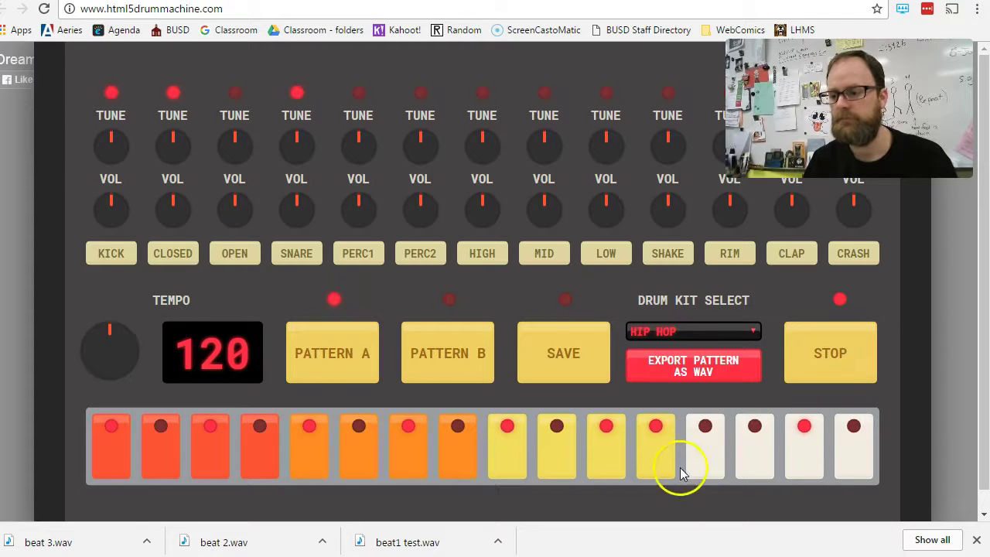
{"action": "left_click", "coordinate": [703, 455]}
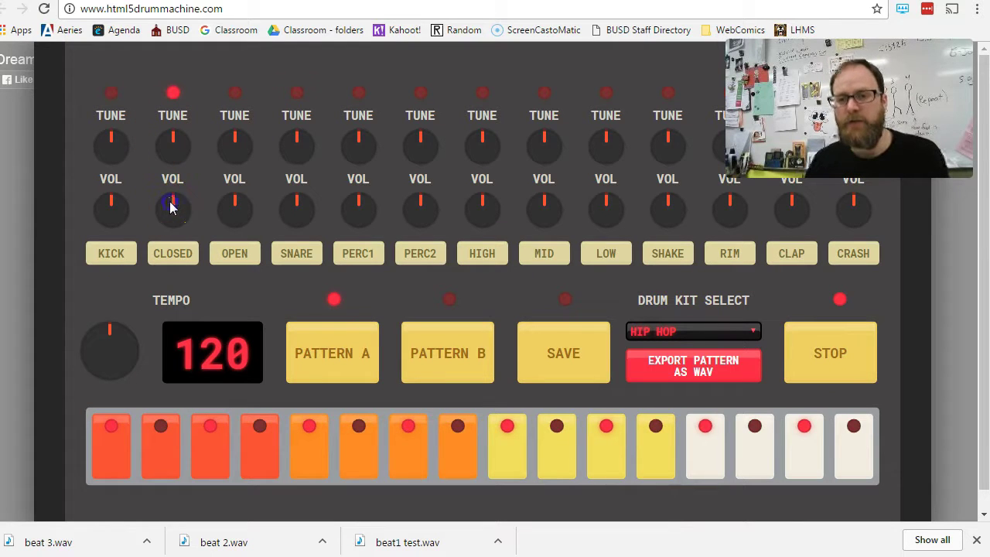
Step: Rebalance the closed hi-hat volume and lower its pitch, turning kick and snare volumes down
{"action": "left_click_drag", "start_coordinate": [172, 208], "coordinate": [169, 248]}
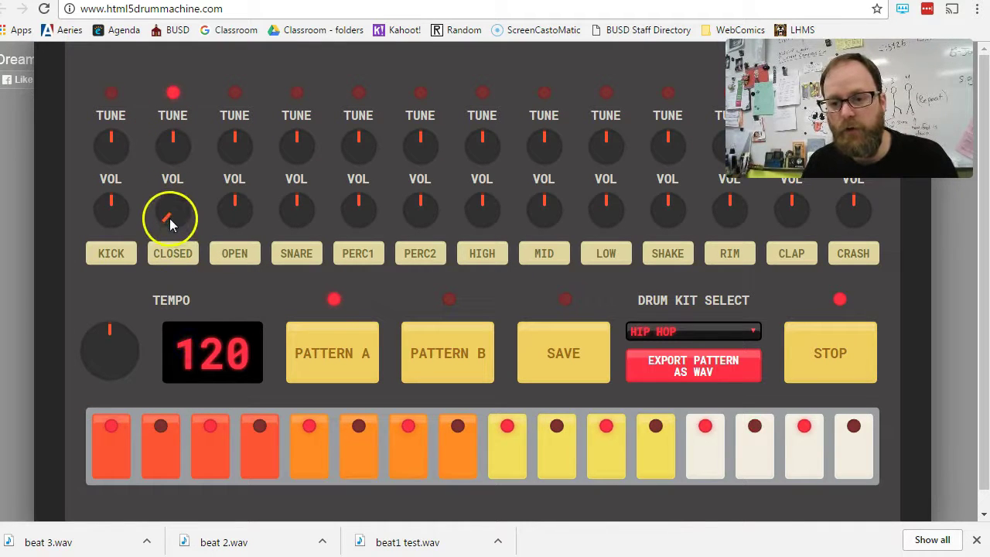
{"action": "left_click_drag", "start_coordinate": [171, 157], "coordinate": [181, 56]}
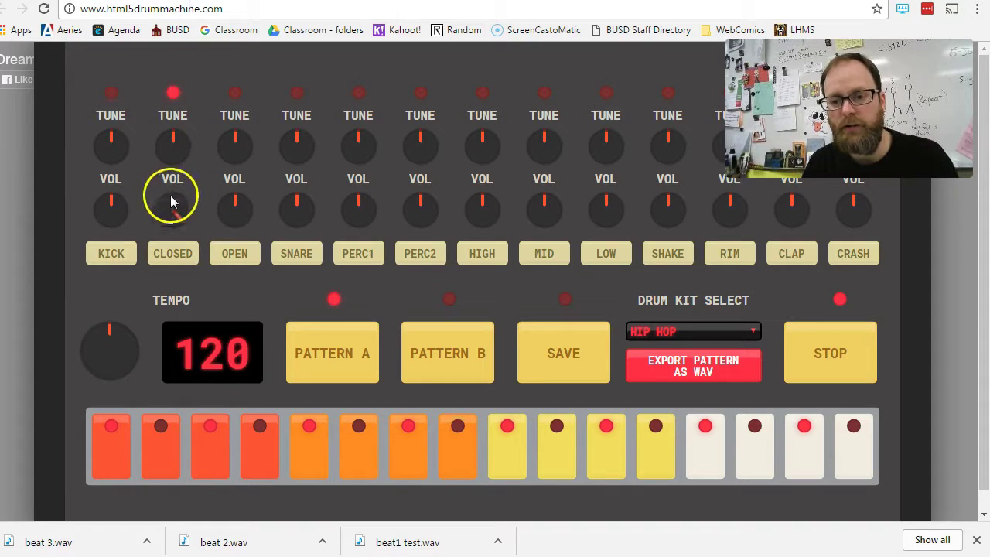
{"action": "left_click_drag", "start_coordinate": [173, 211], "coordinate": [178, 298]}
{"action": "left_click_drag", "start_coordinate": [173, 154], "coordinate": [181, 88]}
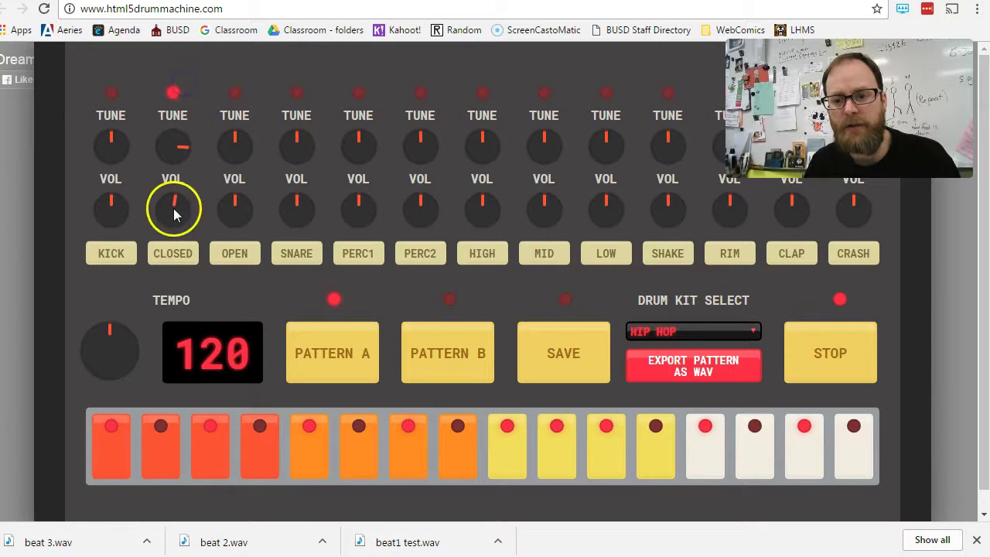
{"action": "left_click_drag", "start_coordinate": [173, 210], "coordinate": [191, 73]}
{"action": "left_click_drag", "start_coordinate": [112, 210], "coordinate": [116, 276]}
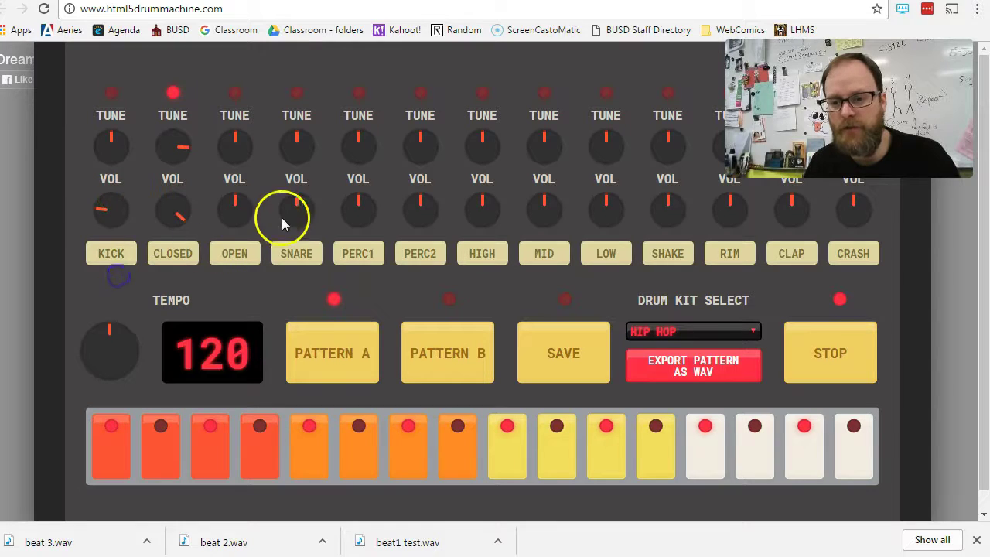
{"action": "left_click_drag", "start_coordinate": [294, 199], "coordinate": [296, 274]}
{"action": "left_click_drag", "start_coordinate": [173, 144], "coordinate": [171, 183]}
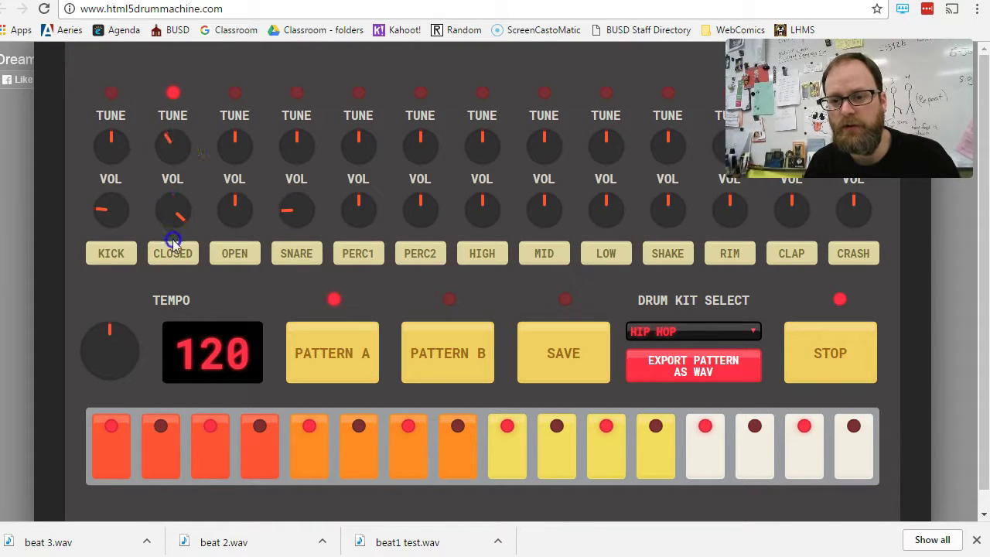
{"action": "left_click_drag", "start_coordinate": [172, 239], "coordinate": [192, 315]}
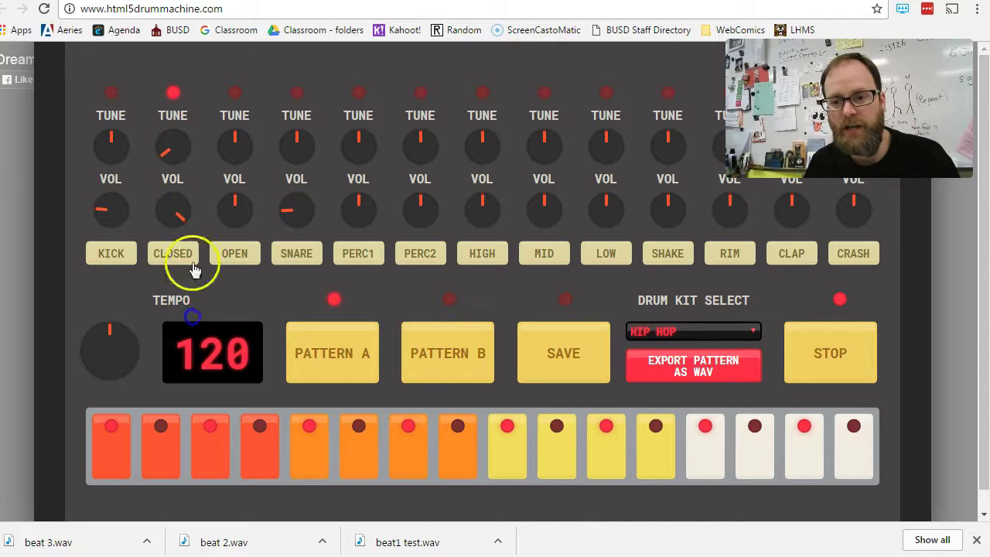
{"action": "mouse_move", "coordinate": [170, 150]}
{"action": "left_mouse_down"}
{"action": "mouse_move", "coordinate": [172, 169]}
{"action": "mouse_move", "coordinate": [162, 133]}
{"action": "left_mouse_up"}
Step: Raise the kick volume and pitch, raise snare volume, lower snare pitch, then stop playback
{"action": "left_click", "coordinate": [114, 214]}
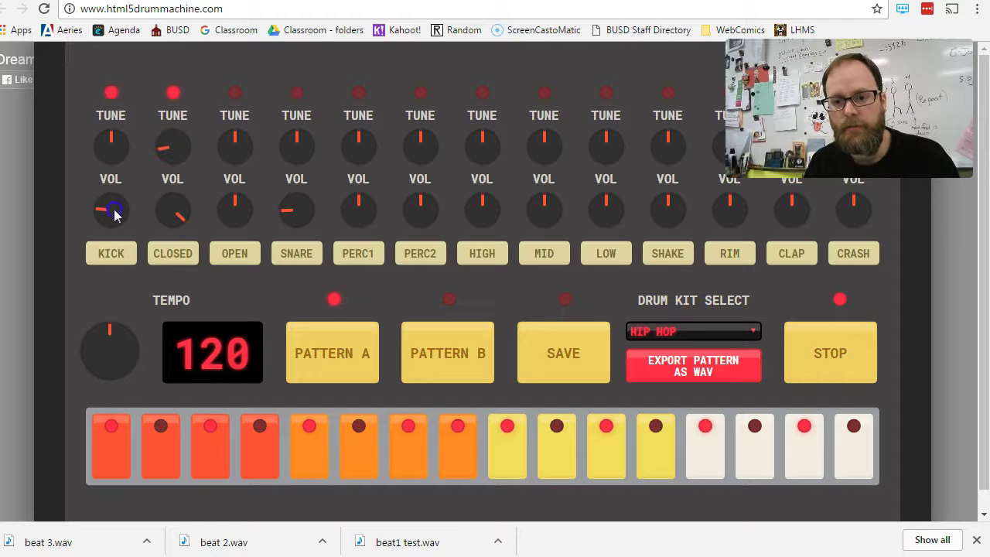
{"action": "left_click_drag", "start_coordinate": [114, 214], "coordinate": [116, 170]}
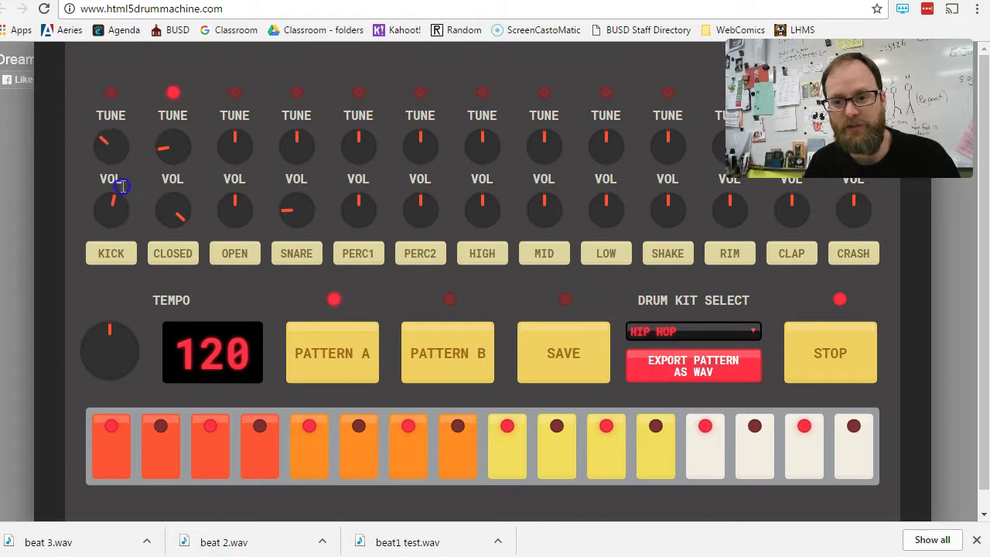
{"action": "left_click_drag", "start_coordinate": [129, 222], "coordinate": [121, 172]}
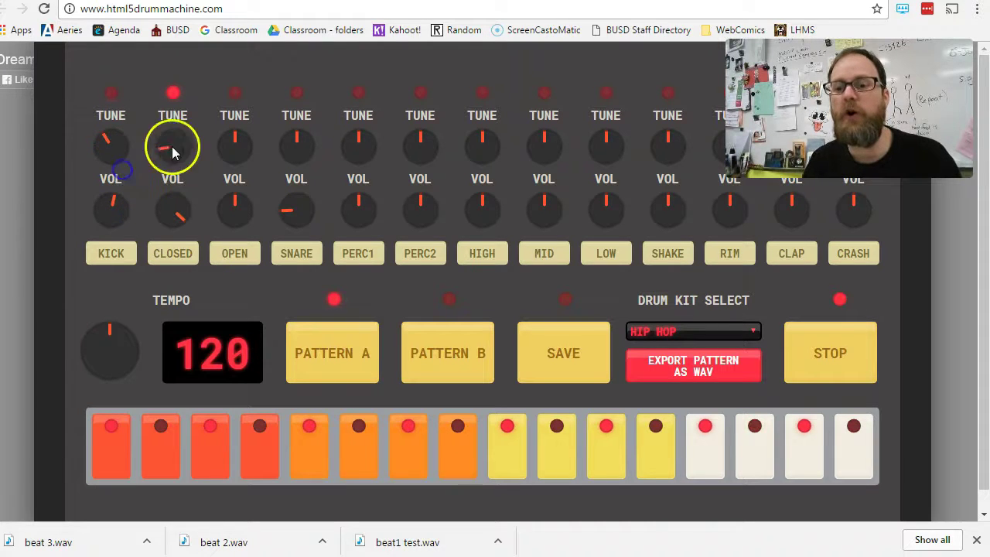
{"action": "left_click_drag", "start_coordinate": [172, 151], "coordinate": [178, 122]}
{"action": "left_click", "coordinate": [288, 215]}
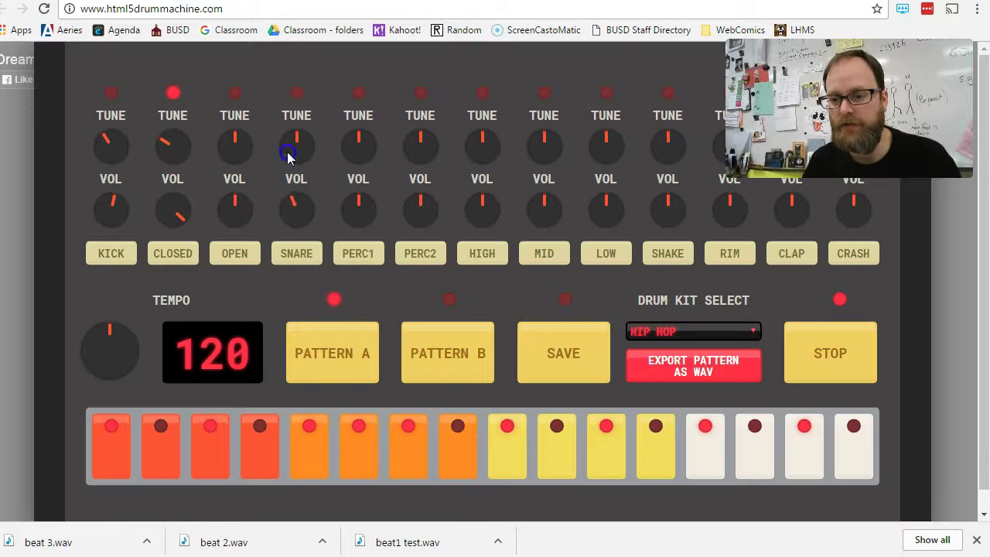
{"action": "left_click_drag", "start_coordinate": [287, 137], "coordinate": [294, 155]}
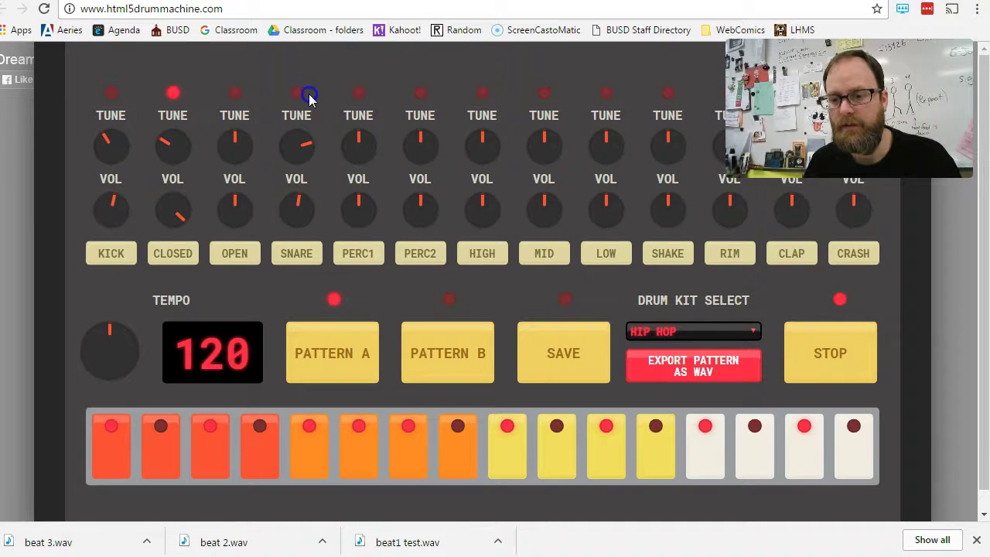
{"action": "left_click_drag", "start_coordinate": [308, 98], "coordinate": [300, 170]}
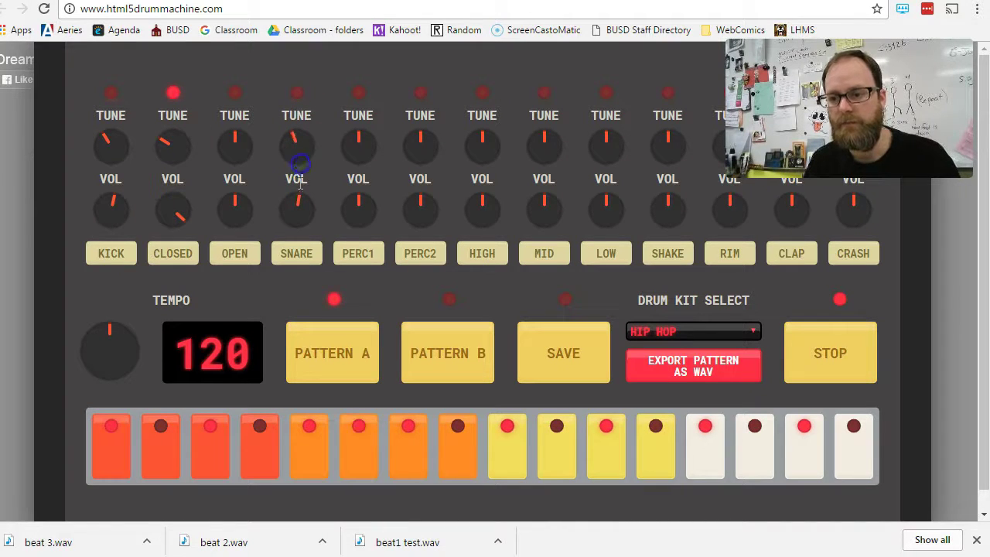
{"action": "left_click", "coordinate": [830, 362]}
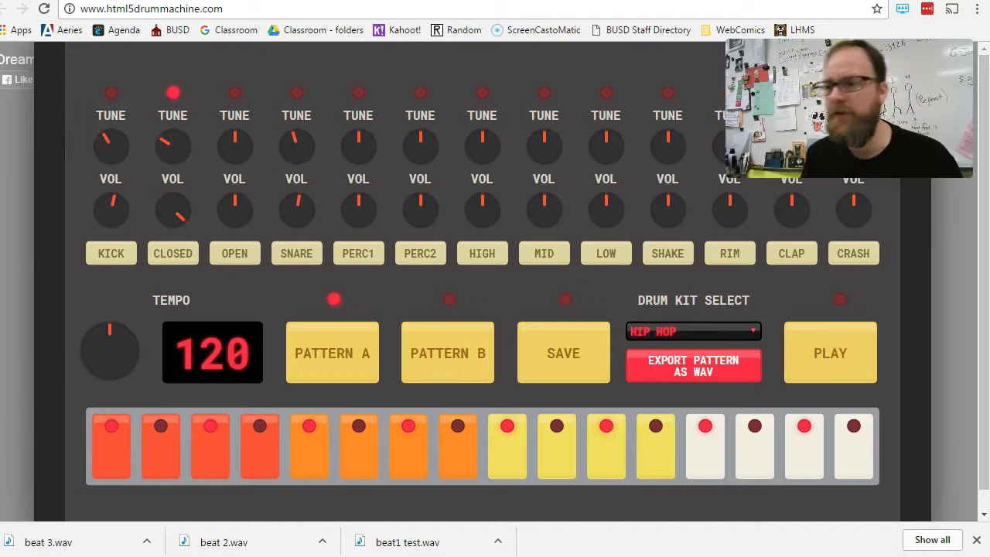
Step: In the Ethan Hein article, scroll to the pattern key and highlight the 01–16 step row
{"action": "key", "text": "ctrl+Tab"}
{"action": "scroll", "coordinate": [453, 216], "scroll_direction": "up", "scroll_amount": 10}
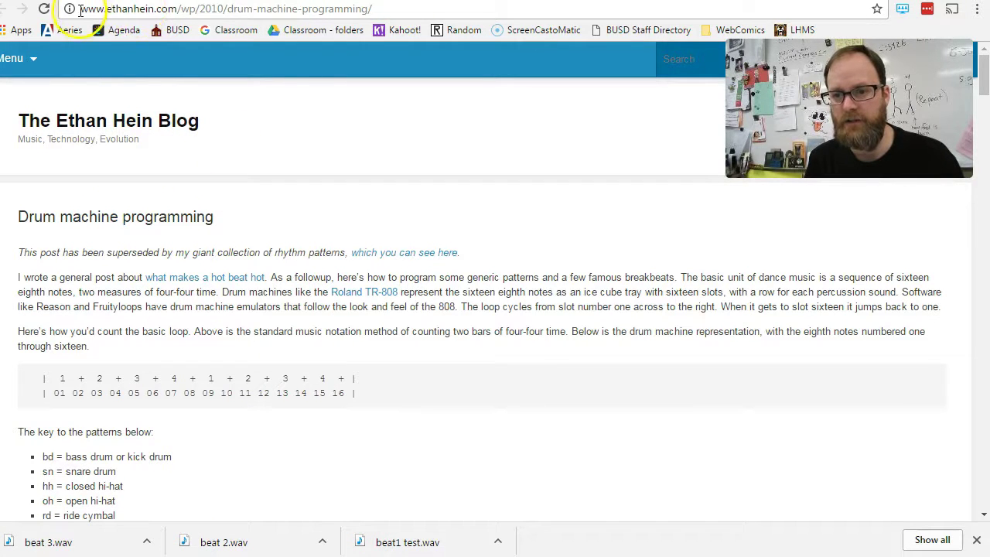
{"action": "left_click_drag", "start_coordinate": [79, 10], "coordinate": [320, 6]}
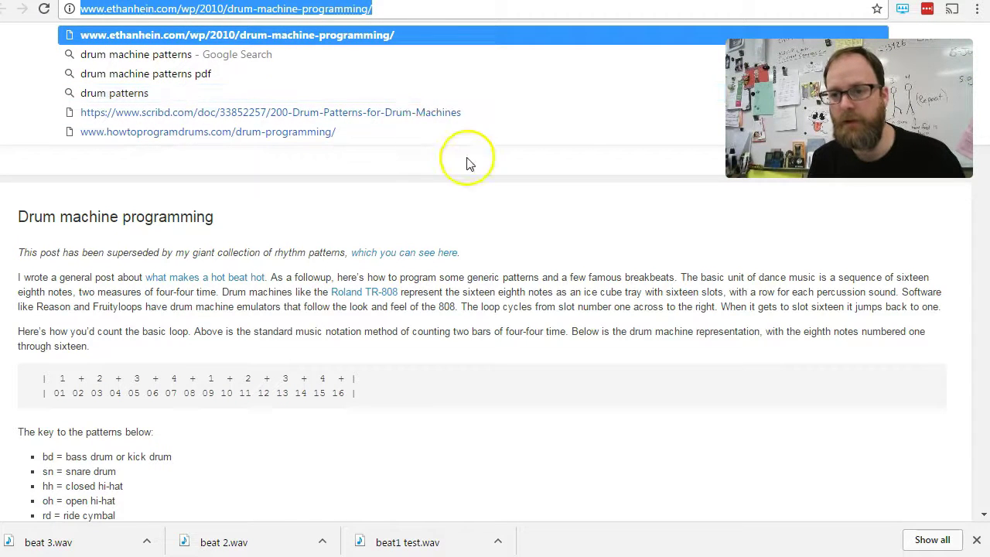
{"action": "left_click", "coordinate": [402, 209]}
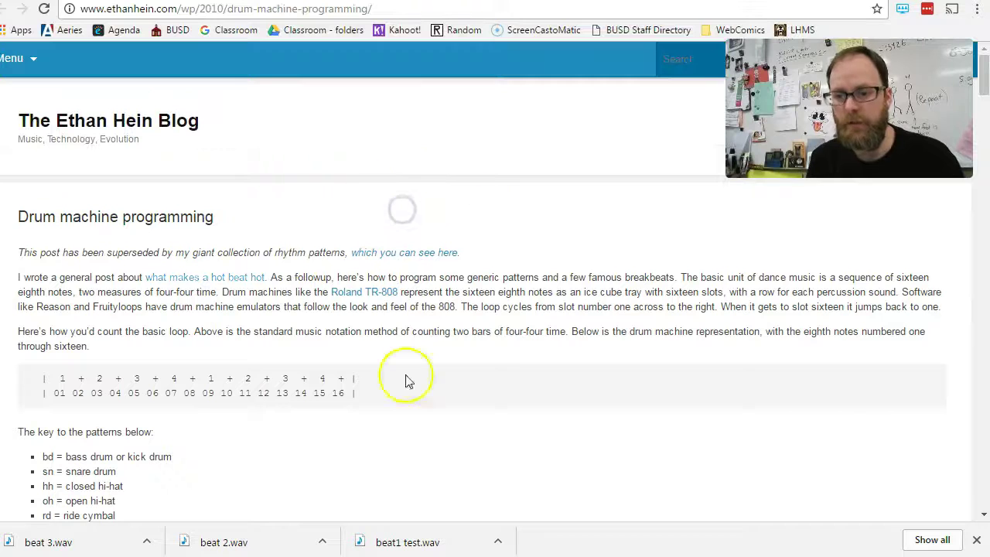
{"action": "scroll", "coordinate": [480, 347], "scroll_direction": "down", "scroll_amount": 3}
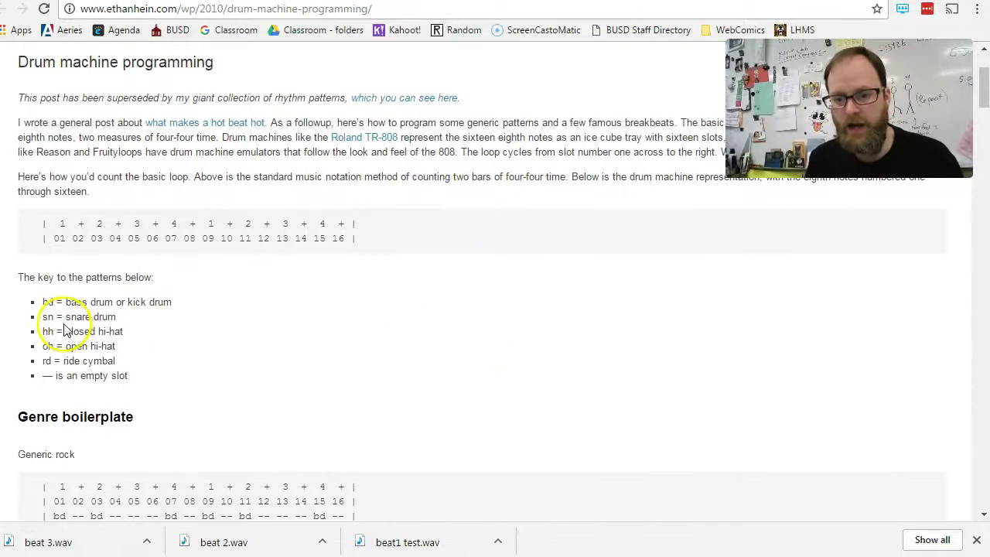
{"action": "scroll", "coordinate": [166, 271], "scroll_direction": "down", "scroll_amount": 1}
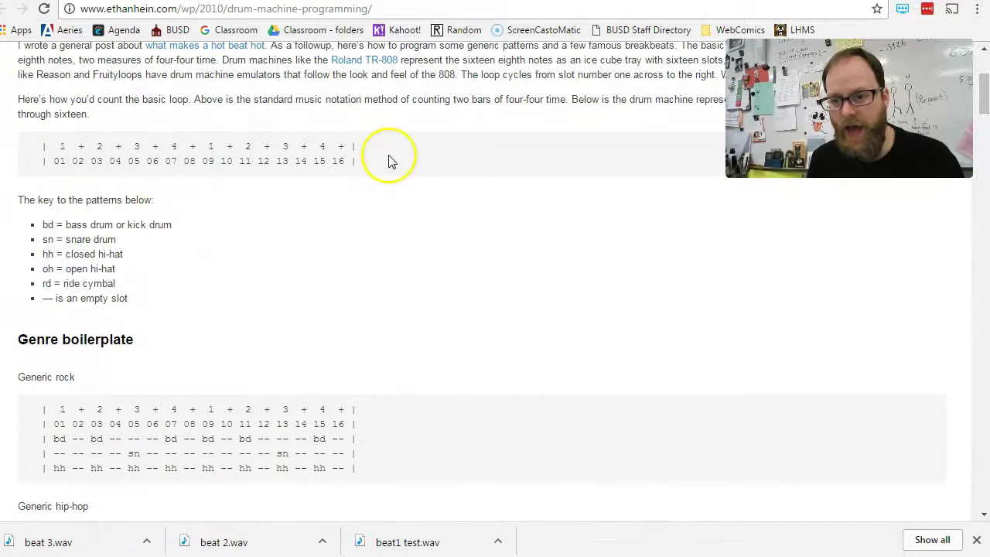
{"action": "left_click_drag", "start_coordinate": [52, 161], "coordinate": [345, 161]}
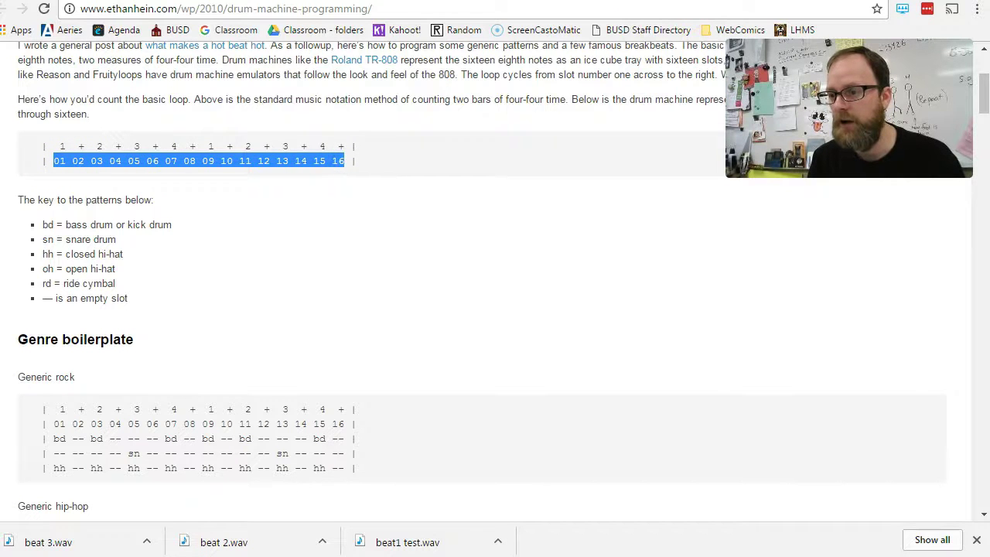
Step: Alternate between the article and the drum machine page to compare the step grids
{"action": "key", "text": "ctrl+Tab"}
{"action": "key", "text": "ctrl+Tab"}
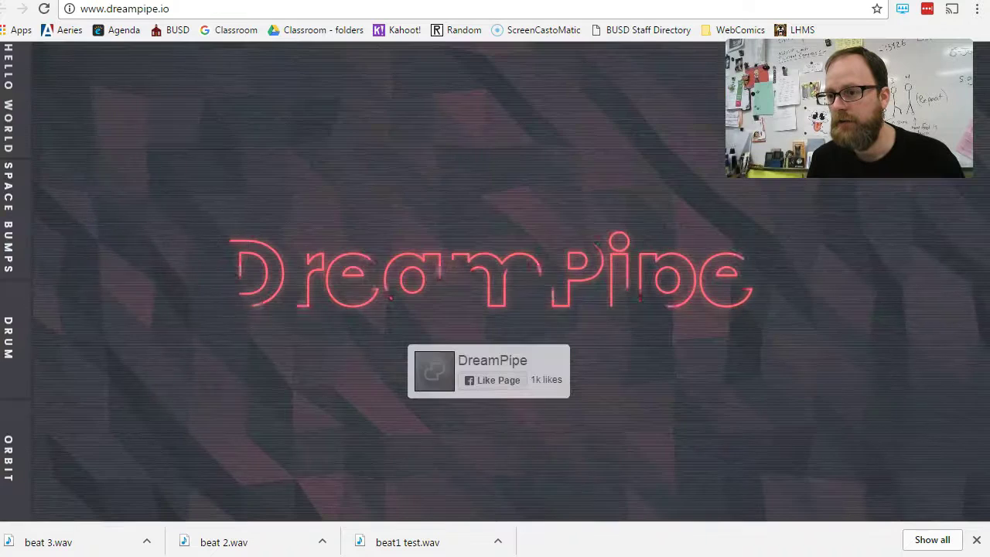
{"action": "key", "text": "ctrl+shift+Tab"}
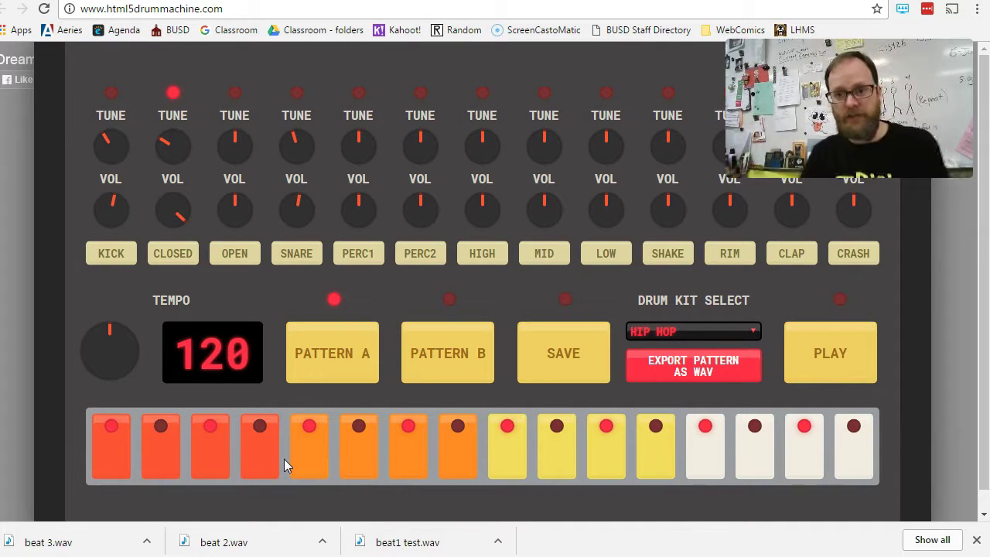
{"action": "key", "text": "ctrl+Tab"}
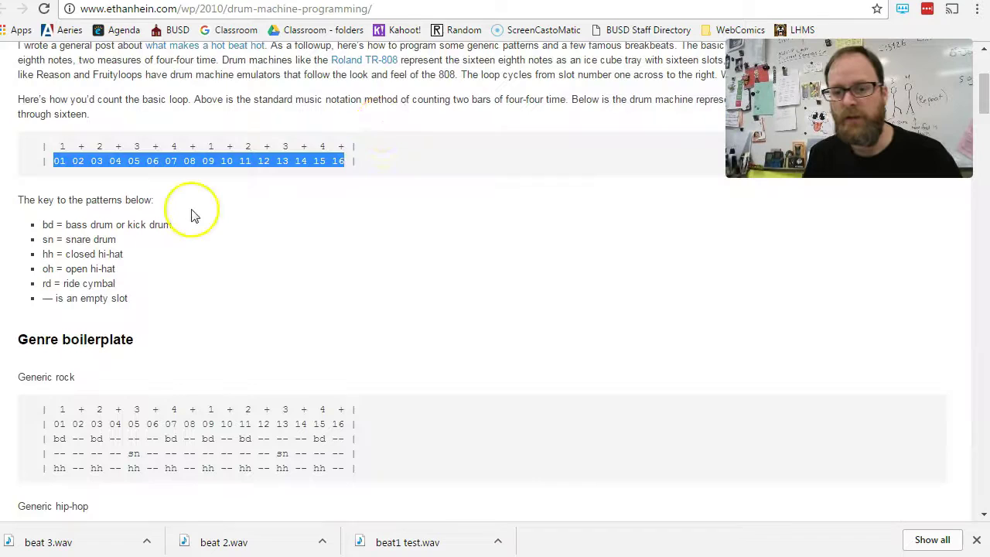
{"action": "scroll", "coordinate": [247, 271], "scroll_direction": "down", "scroll_amount": 1}
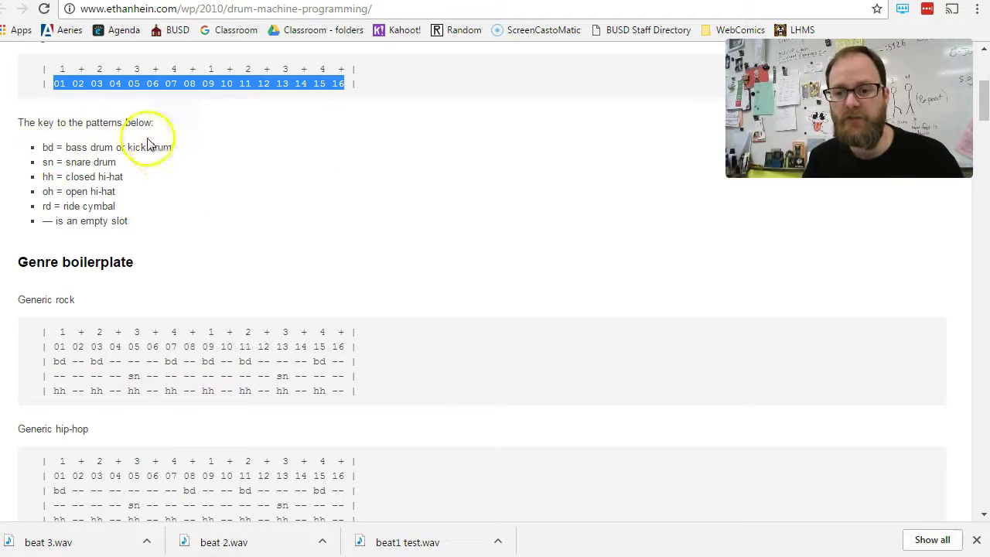
{"action": "key", "text": "ctrl+Tab"}
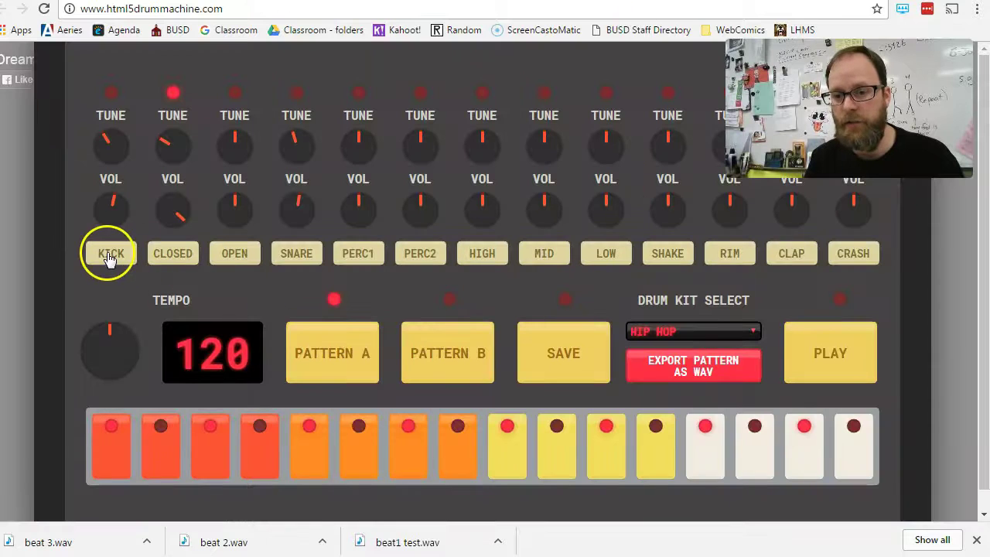
{"action": "key", "text": "ctrl+Tab"}
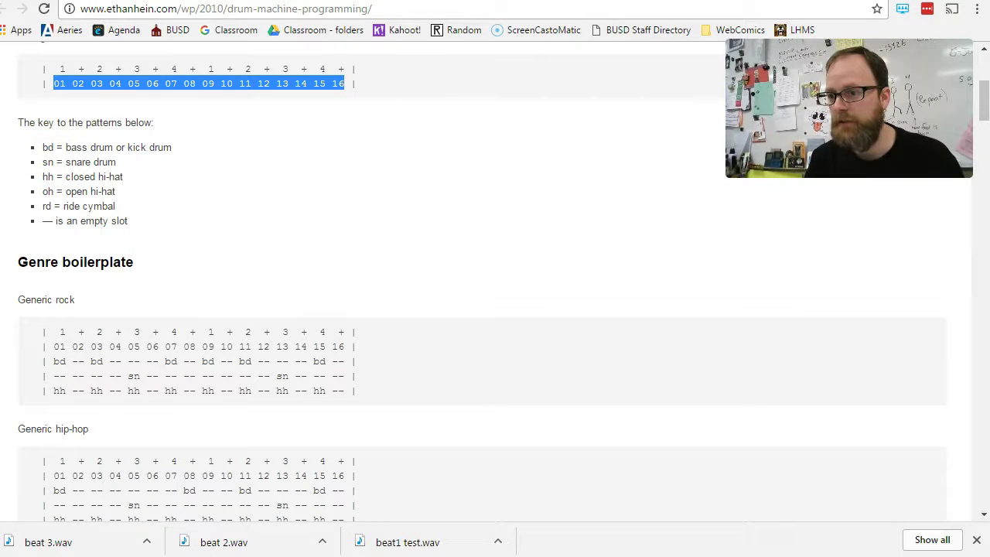
{"action": "key", "text": "ctrl+shift+Tab"}
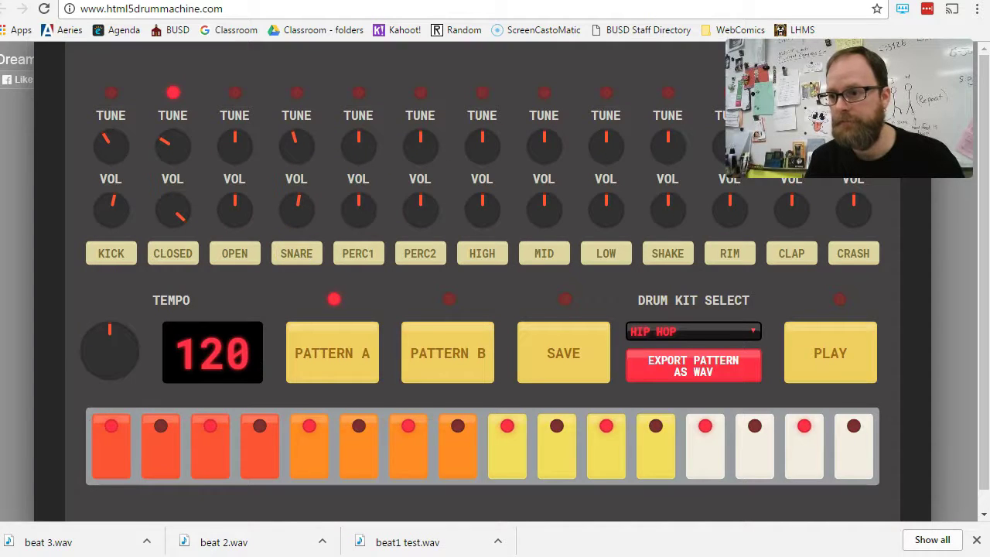
{"action": "key", "text": "ctrl+Tab"}
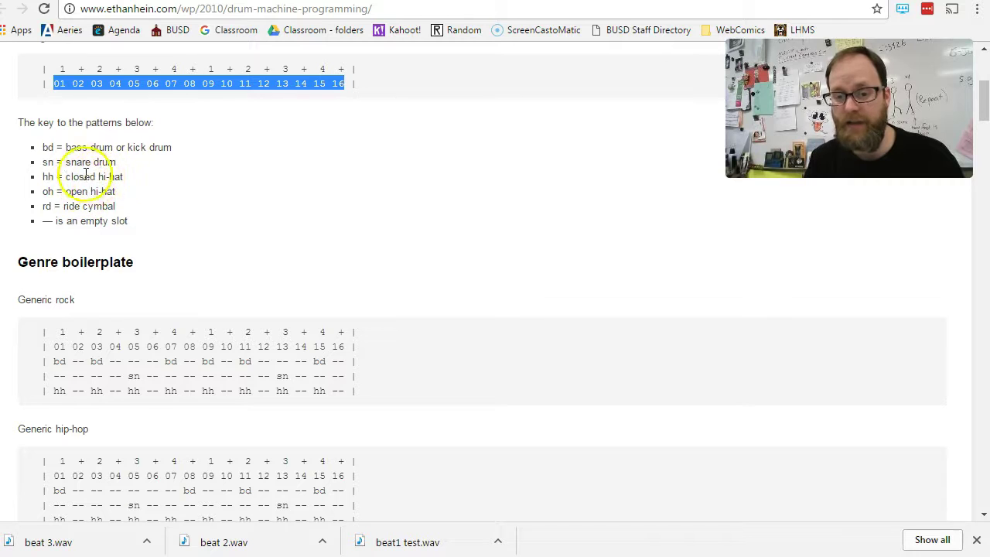
{"action": "key", "text": "ctrl+shift+Tab"}
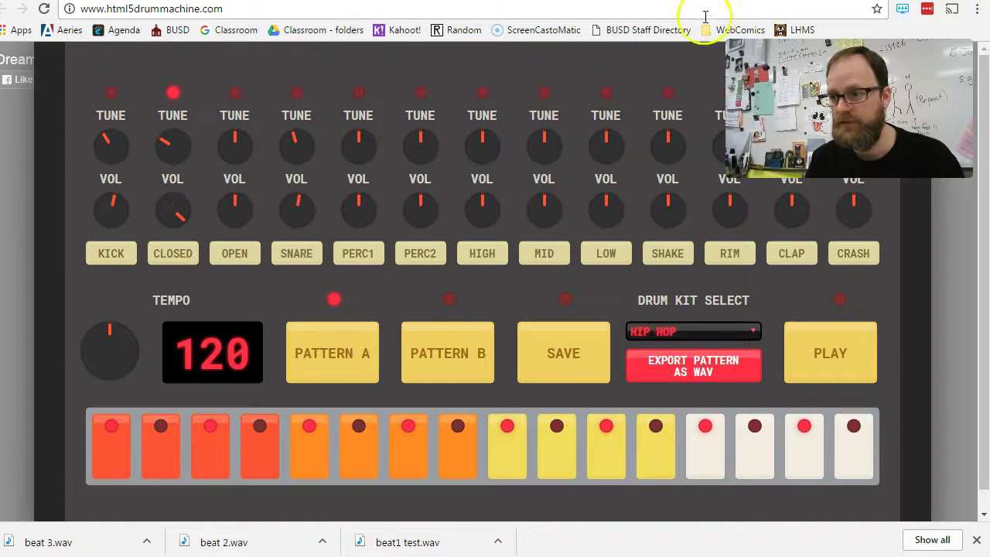
{"action": "key", "text": "ctrl+Tab"}
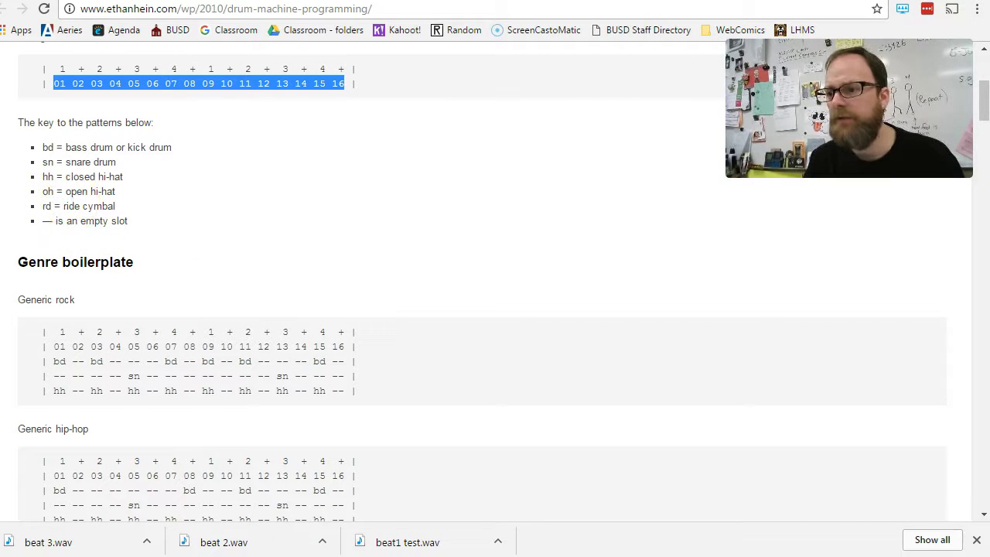
{"action": "key", "text": "ctrl+shift+Tab"}
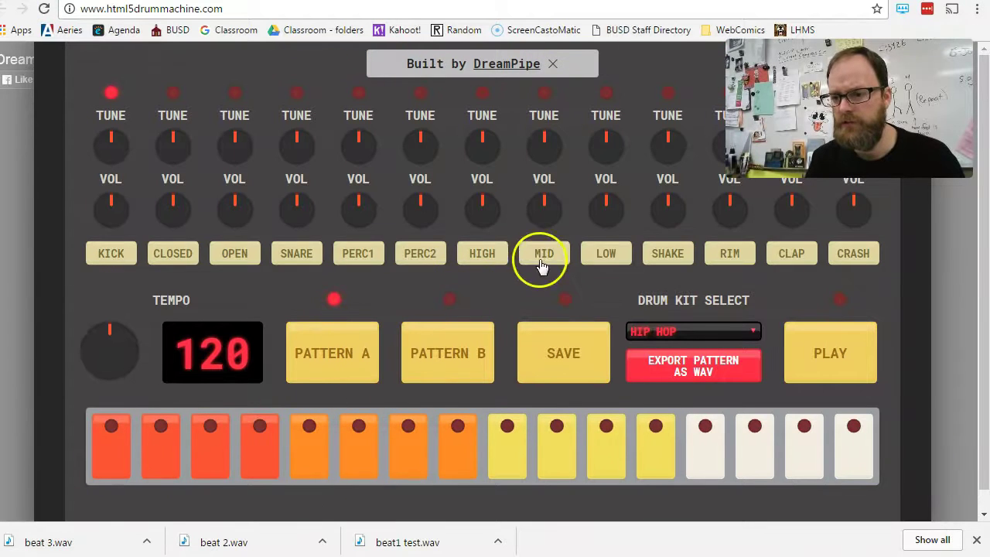
Step: Play the beat with PERC1 hits on steps 3 and 6, then stop and return to the article
{"action": "left_click", "coordinate": [471, 255]}
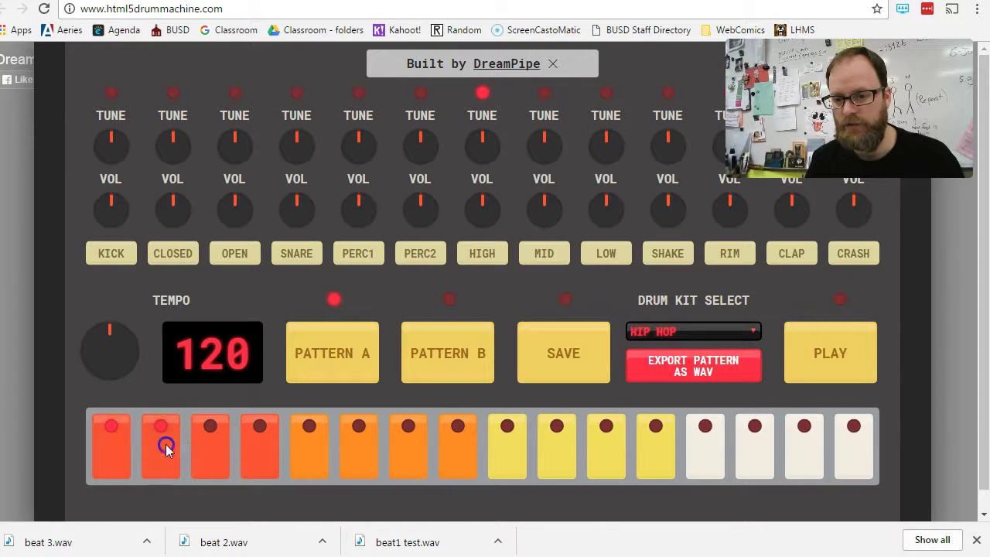
{"action": "left_click", "coordinate": [807, 355]}
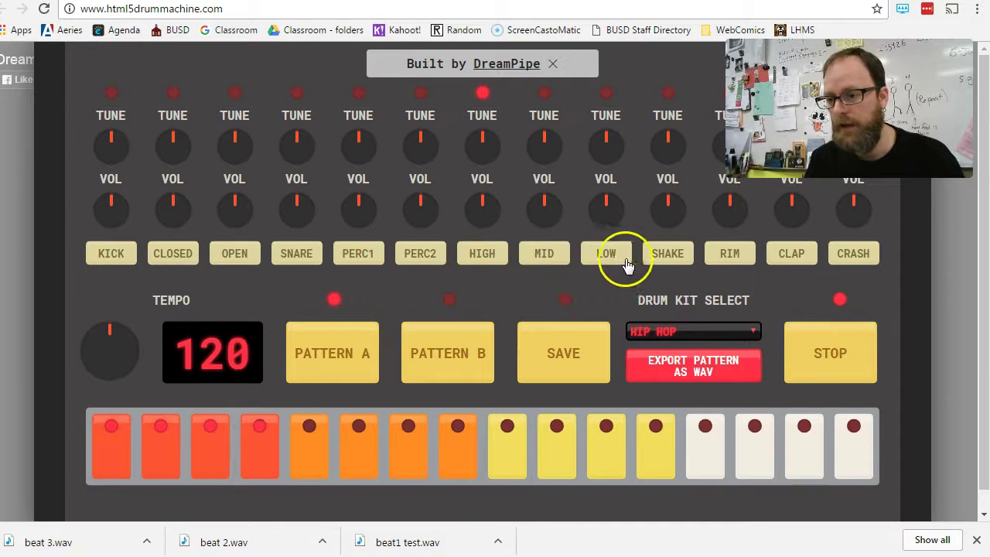
{"action": "left_click", "coordinate": [367, 266]}
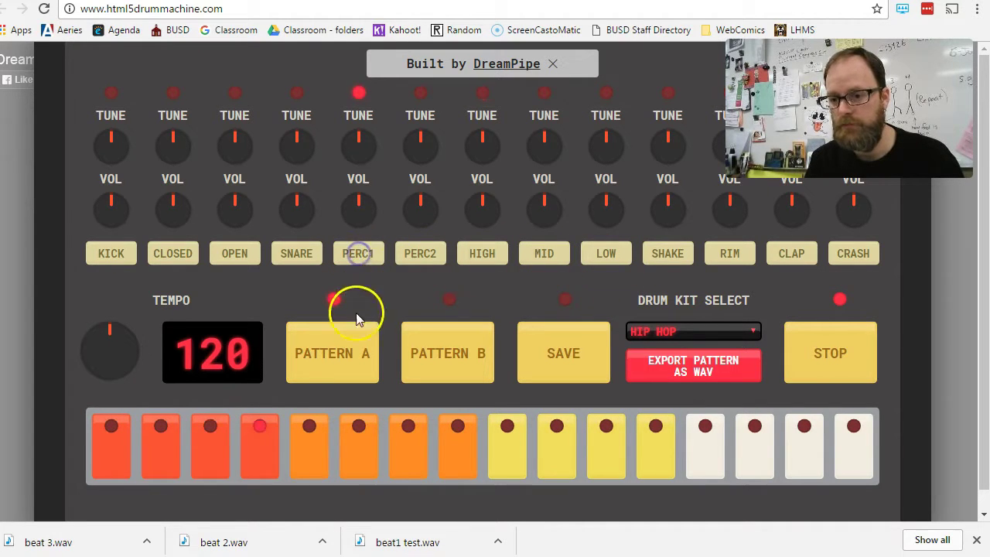
{"action": "left_click", "coordinate": [214, 455]}
{"action": "left_click", "coordinate": [365, 454]}
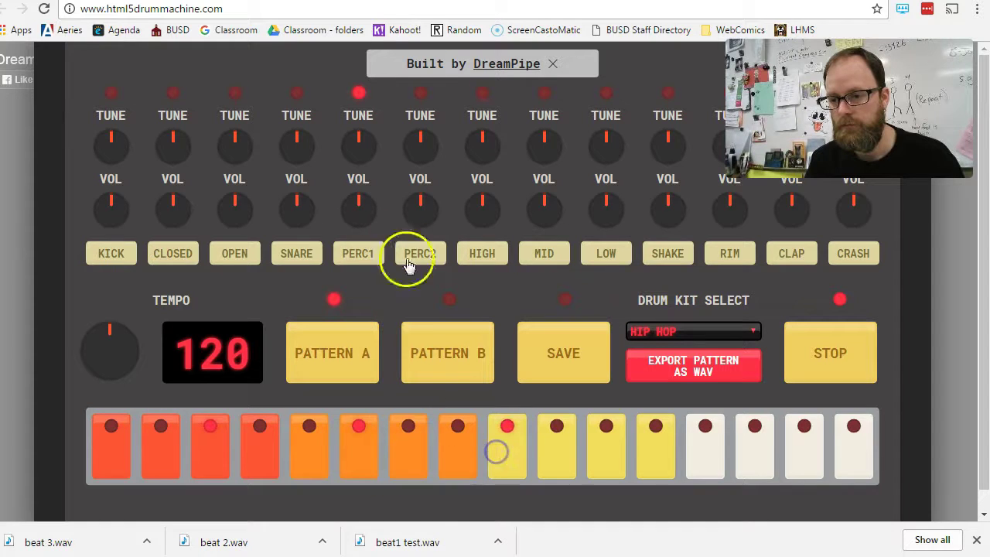
{"action": "left_click", "coordinate": [369, 255]}
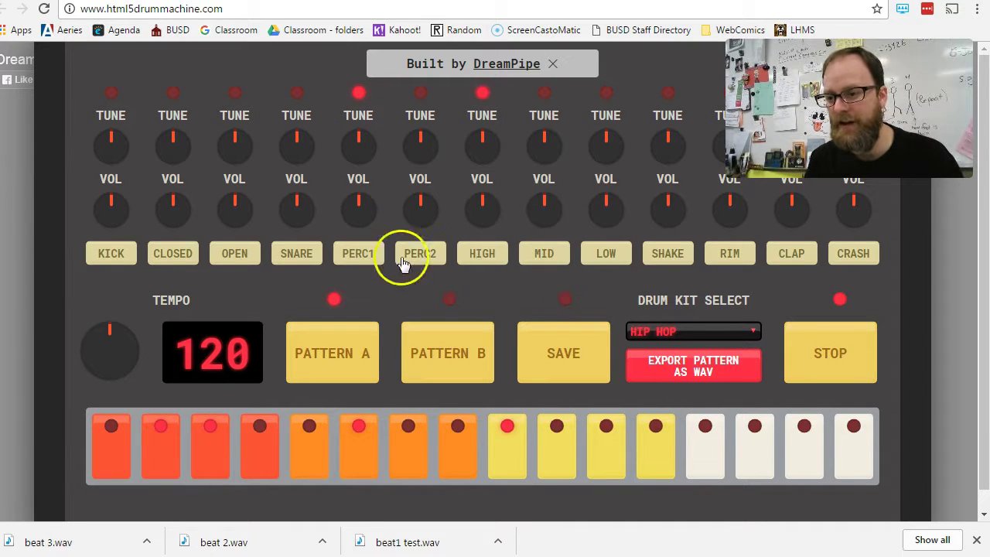
{"action": "left_click", "coordinate": [812, 378]}
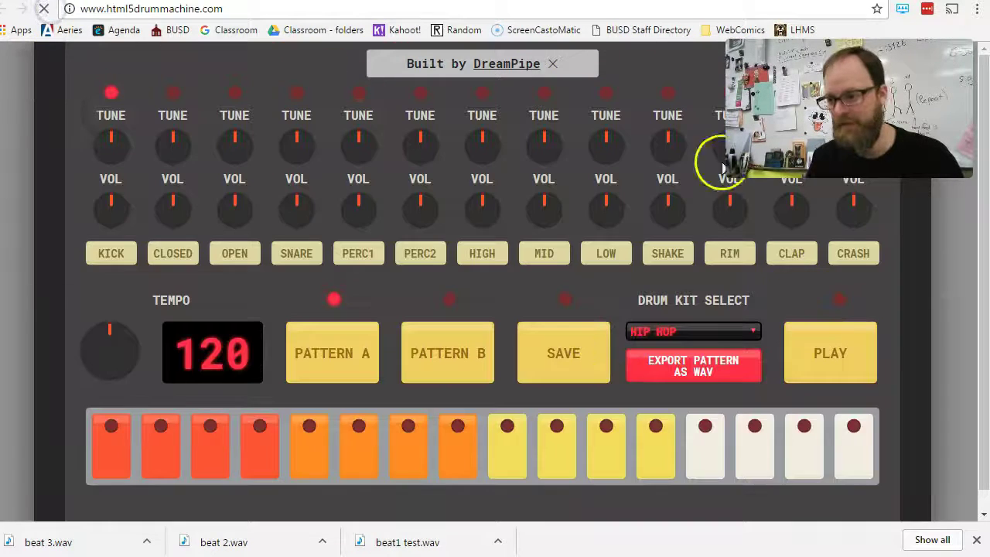
{"action": "left_click", "coordinate": [642, 1]}
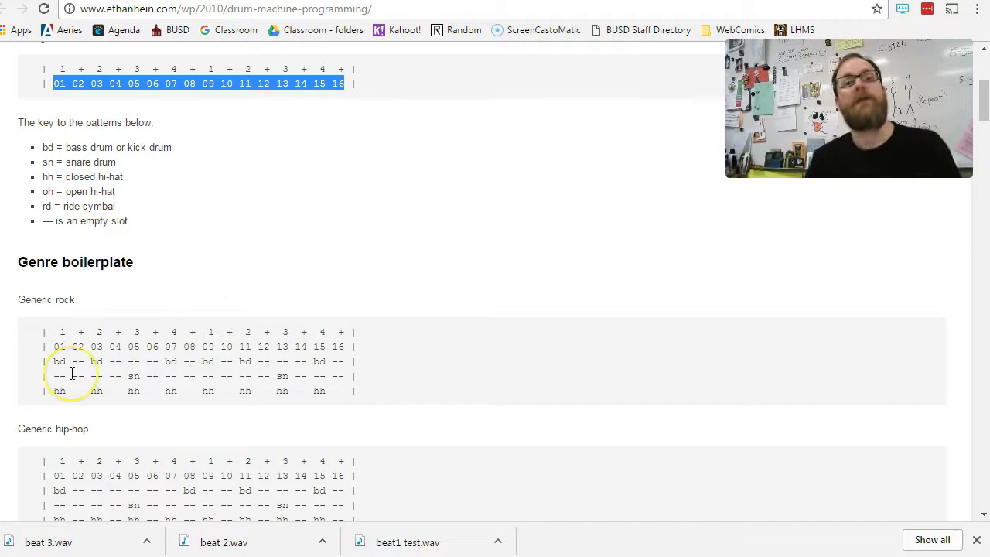
Step: Find the Generic hip-hop pattern and mark its kick steps 01, 08, 11 and 15
{"action": "scroll", "coordinate": [128, 301], "scroll_direction": "down", "scroll_amount": 1}
{"action": "scroll", "coordinate": [128, 300], "scroll_direction": "down", "scroll_amount": 3}
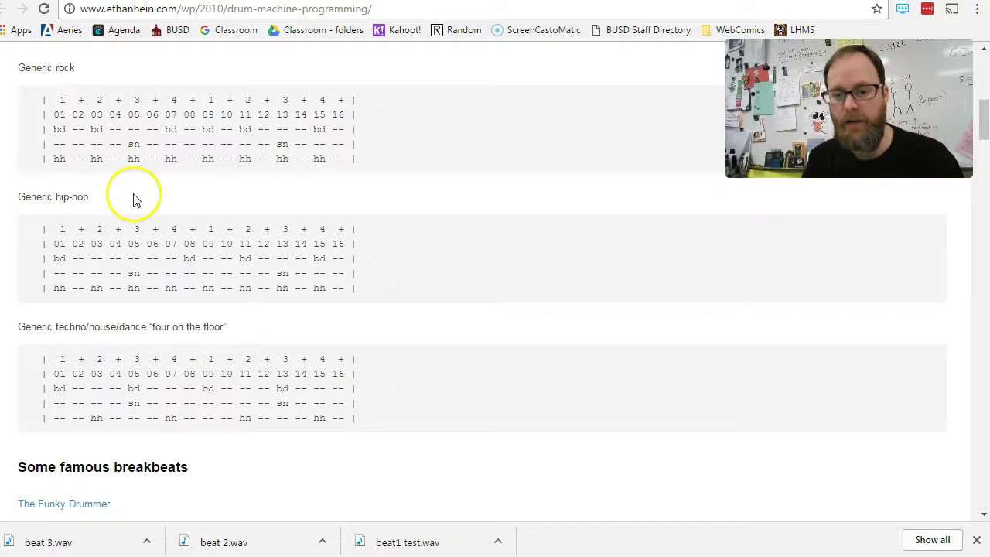
{"action": "scroll", "coordinate": [127, 197], "scroll_direction": "down", "scroll_amount": 1}
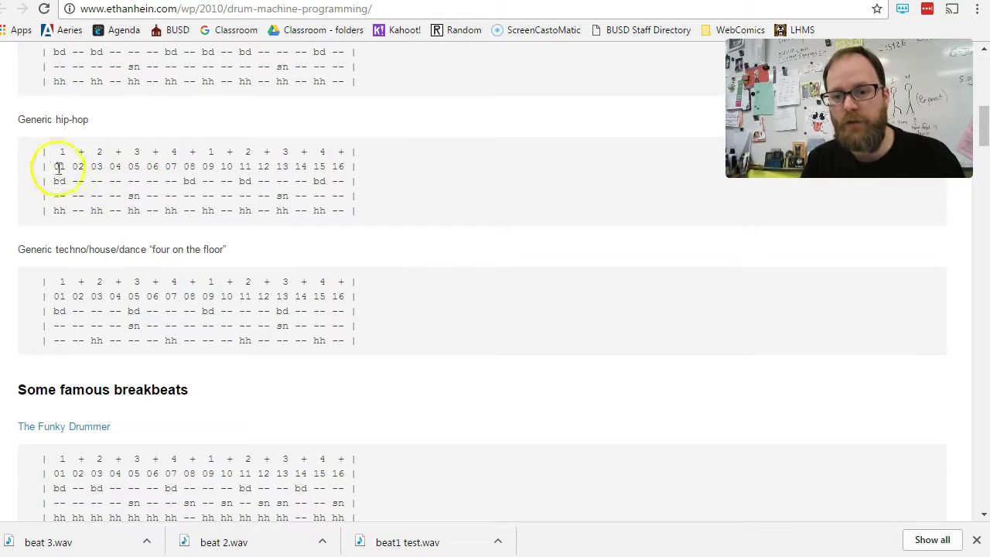
{"action": "left_click_drag", "start_coordinate": [53, 166], "coordinate": [327, 166]}
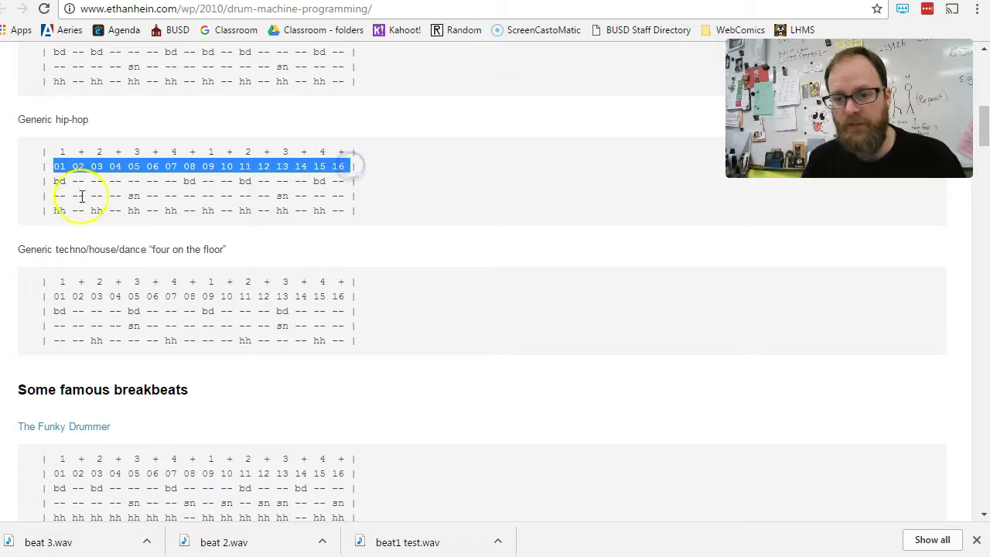
{"action": "left_click", "coordinate": [58, 177]}
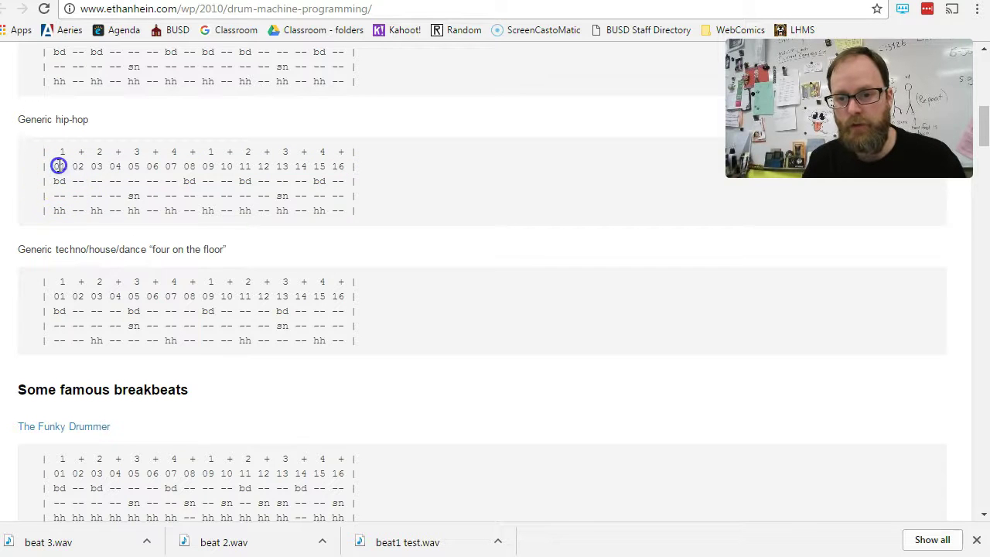
{"action": "double_click", "coordinate": [190, 166]}
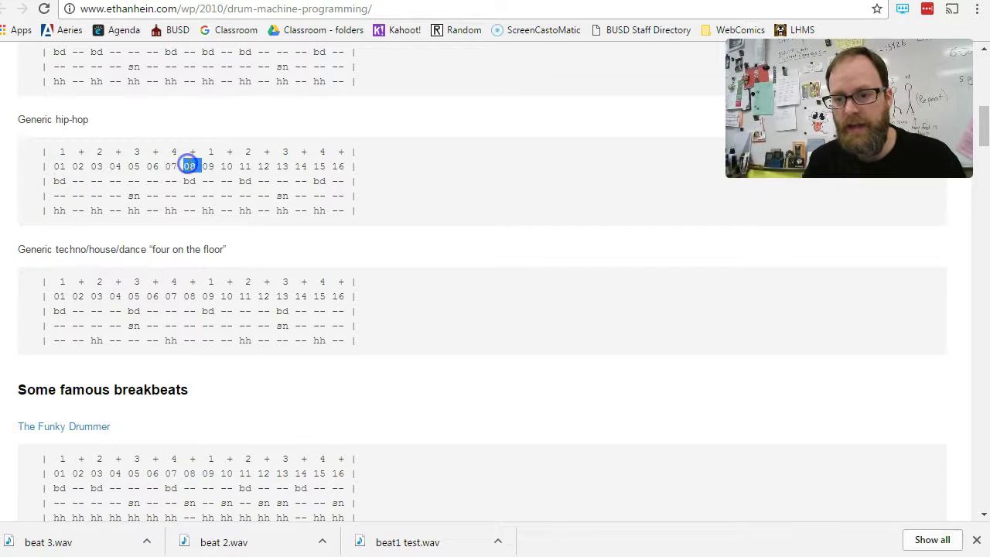
{"action": "double_click", "coordinate": [245, 166]}
{"action": "double_click", "coordinate": [321, 166]}
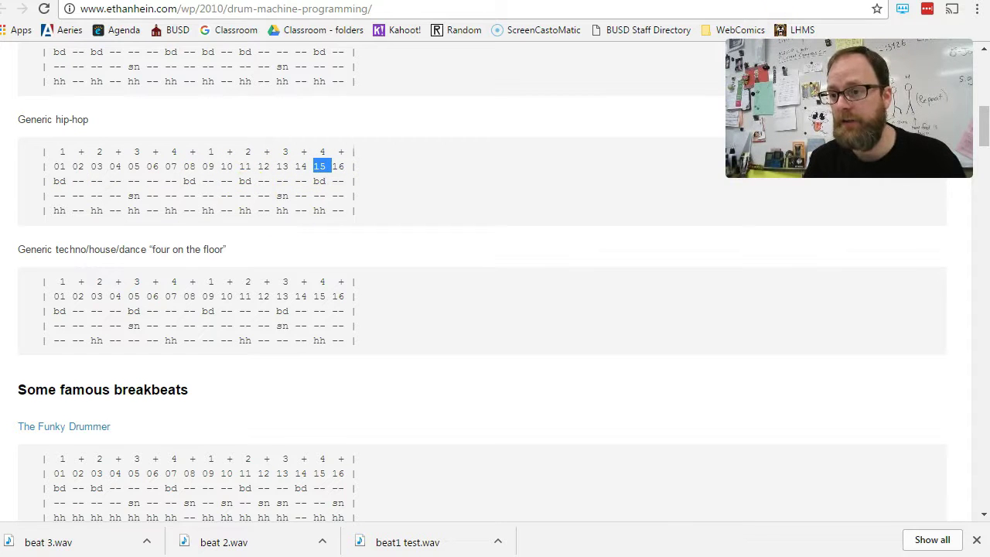
{"action": "key", "text": "ctrl+Tab"}
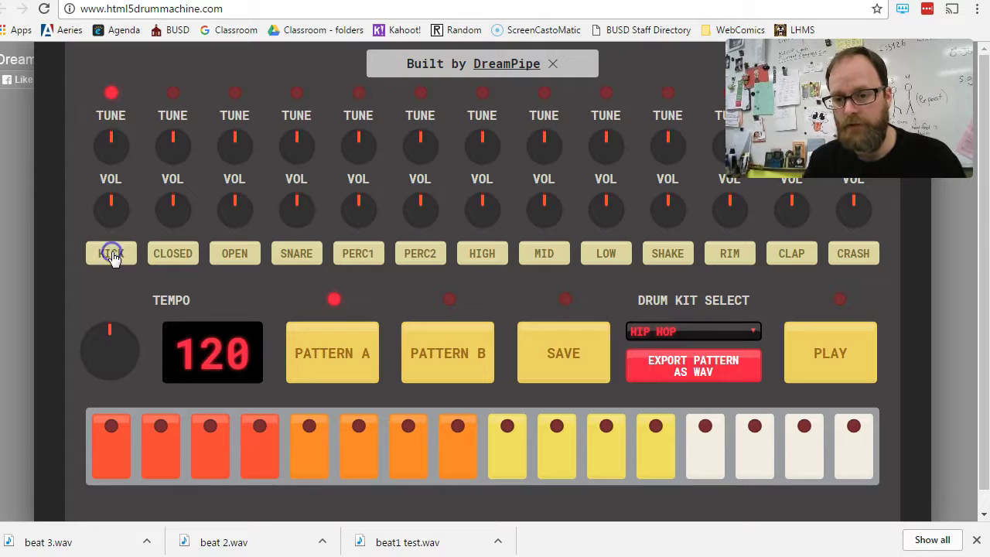
Step: Place kick hits so they fall on steps 1, 8, 11 and 15
{"action": "left_click", "coordinate": [117, 453]}
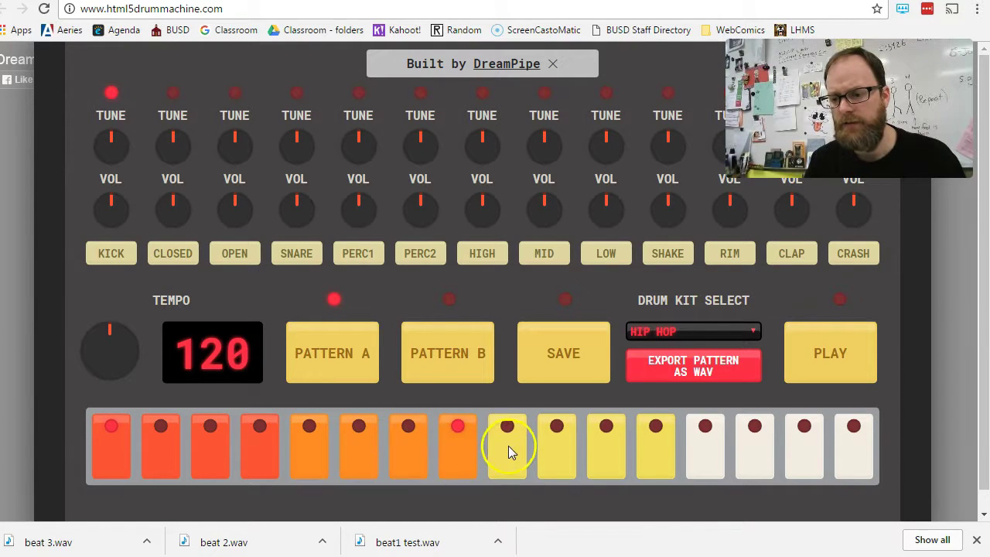
{"action": "left_click", "coordinate": [603, 454]}
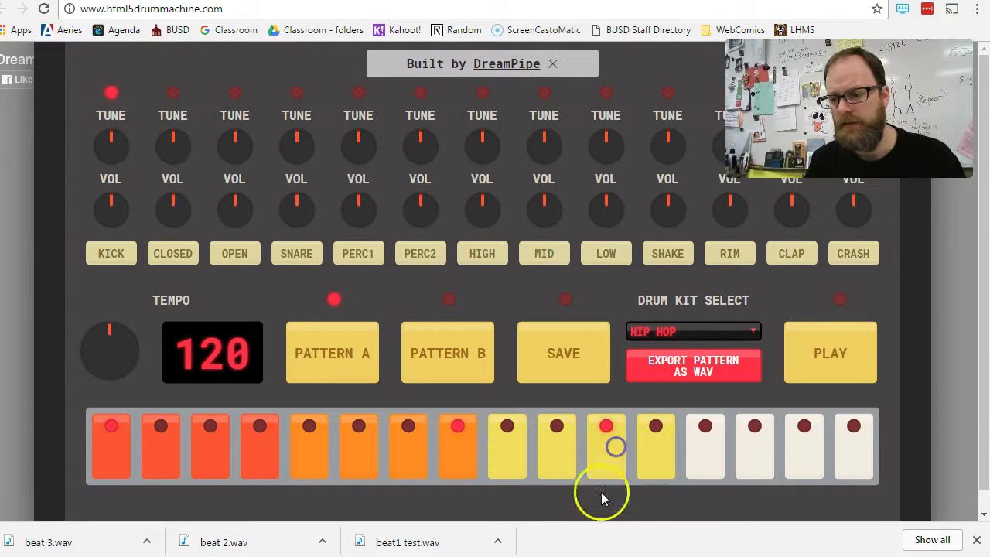
{"action": "left_click", "coordinate": [803, 446]}
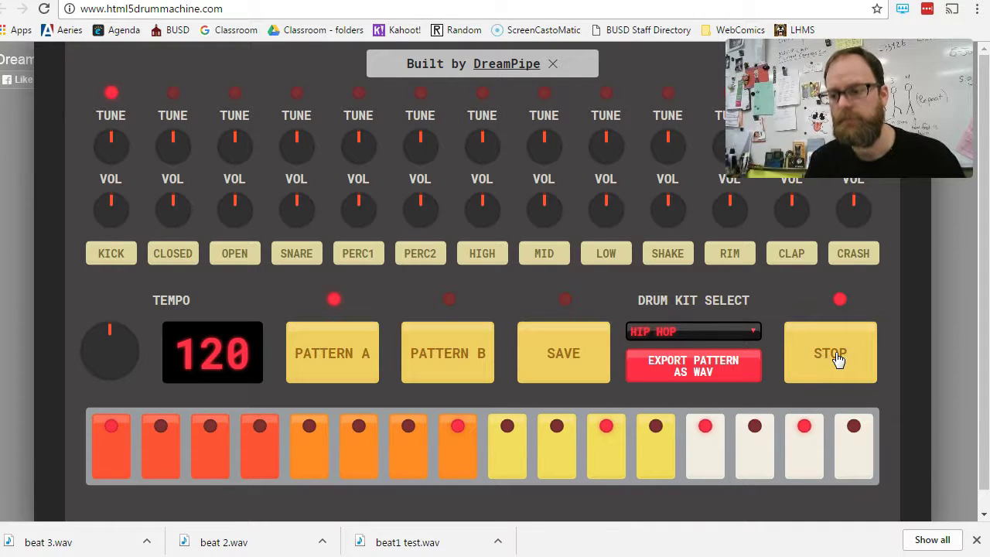
Step: Slow the tempo to 93, stop playback and go back to the article
{"action": "left_click", "coordinate": [323, 362]}
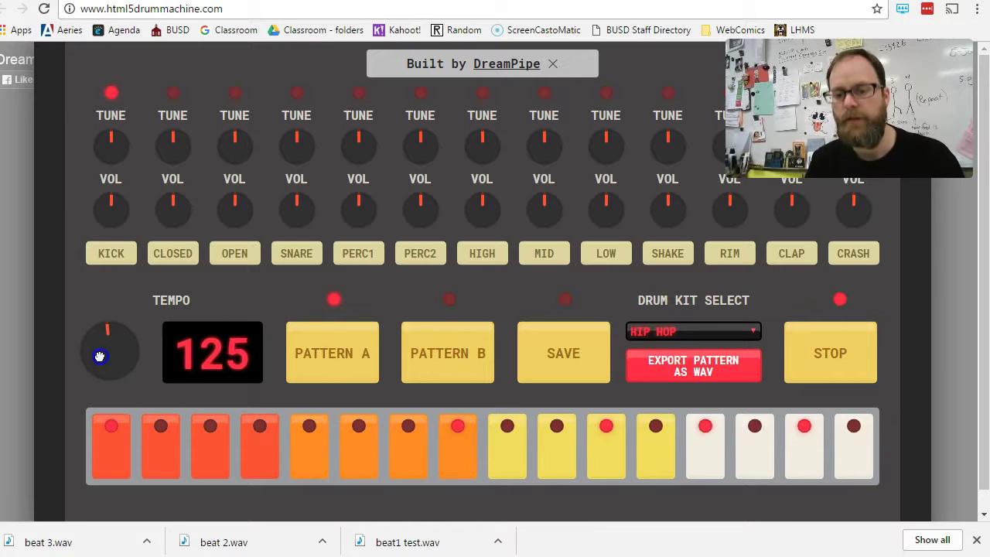
{"action": "left_click_drag", "start_coordinate": [104, 360], "coordinate": [114, 390]}
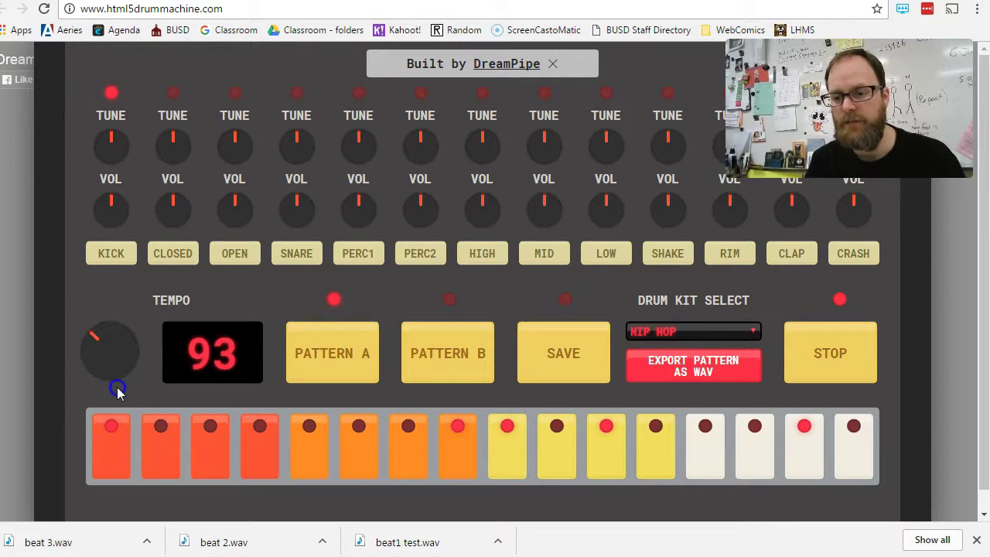
{"action": "left_click", "coordinate": [833, 364]}
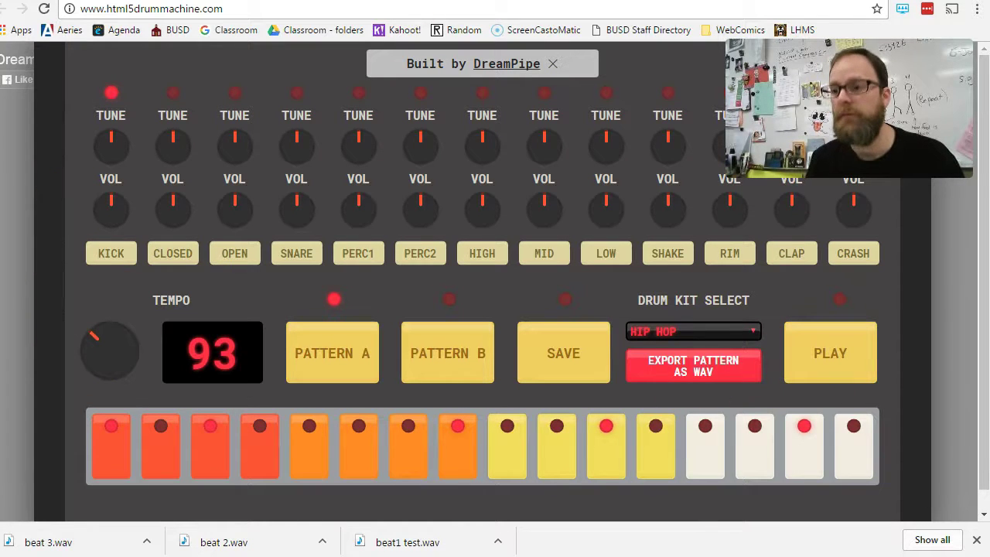
{"action": "left_click", "coordinate": [681, 0]}
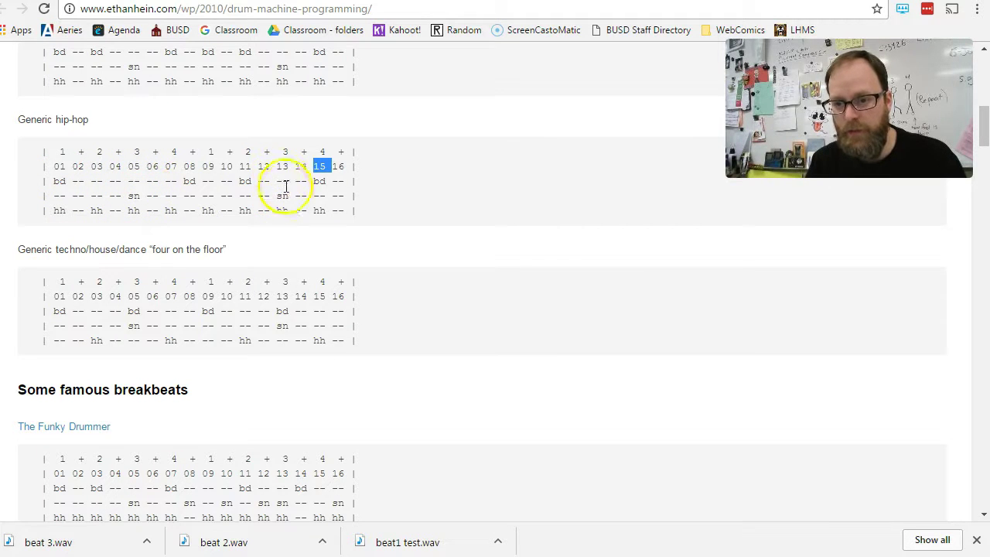
Step: Program snare hits on steps 5 and 13, audition the beat, then return to the ethanhein.com article
{"action": "key", "text": "ctrl+Tab"}
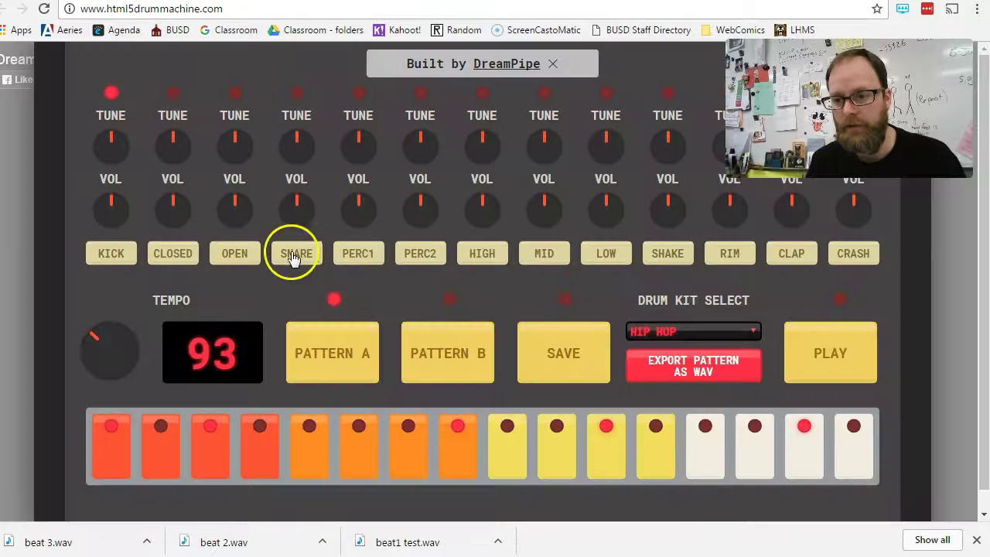
{"action": "left_click", "coordinate": [295, 252]}
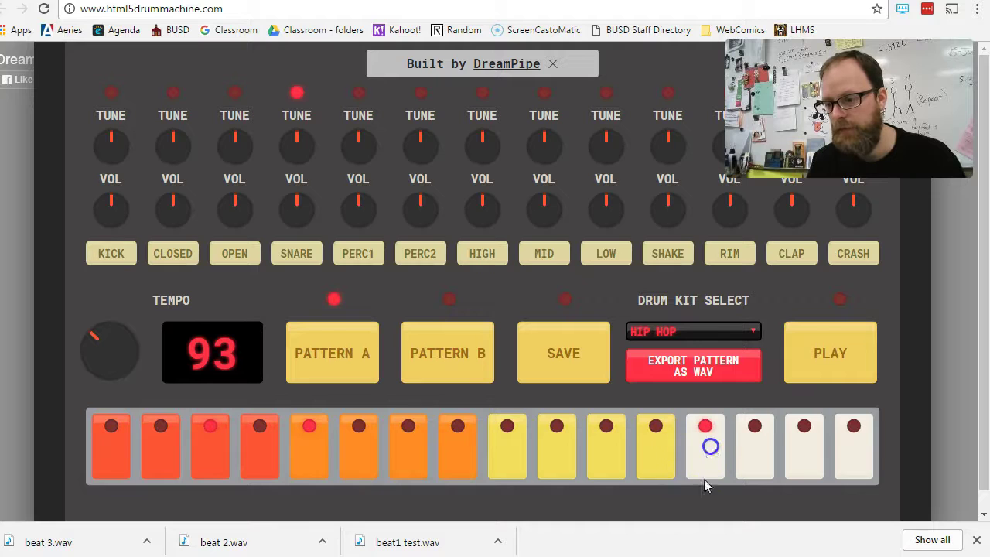
{"action": "left_click", "coordinate": [856, 350]}
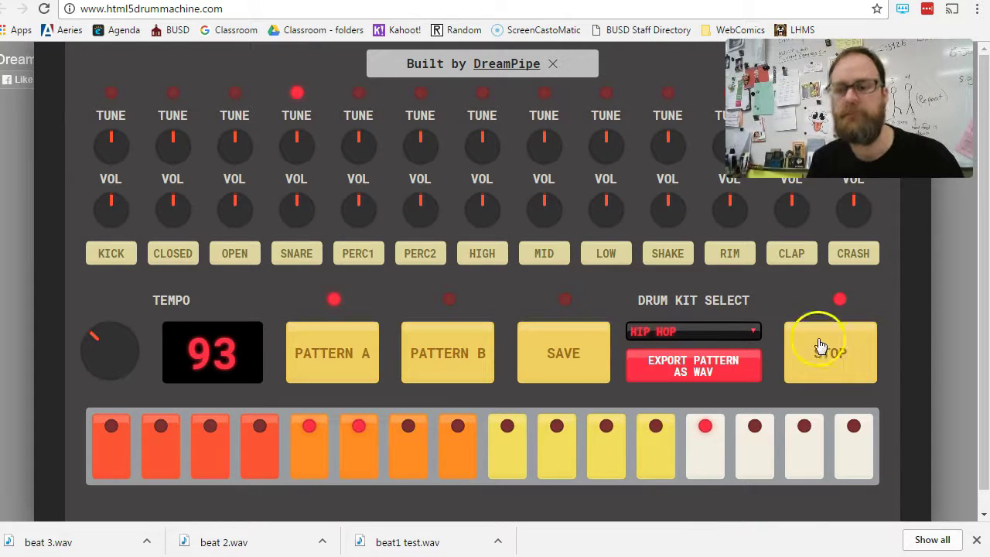
{"action": "left_click", "coordinate": [724, 365]}
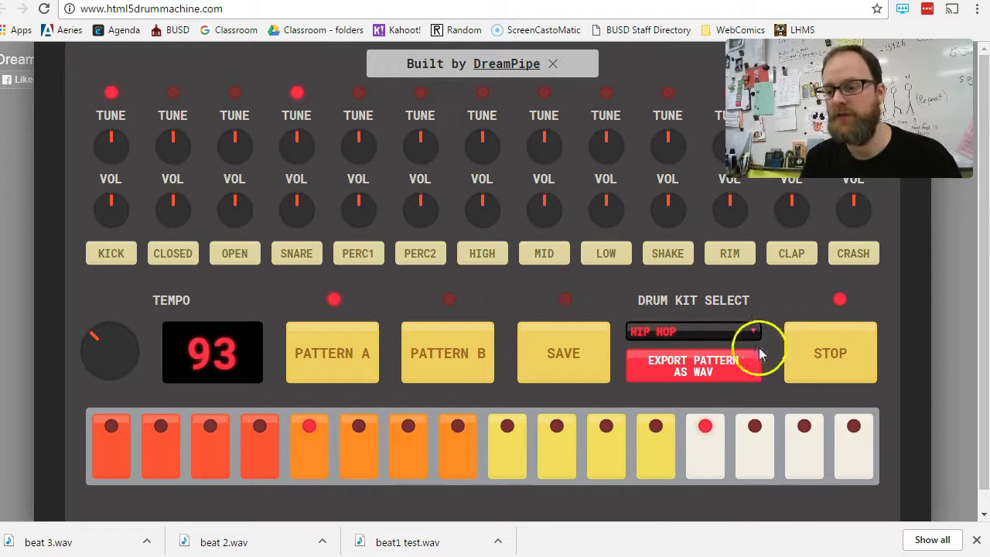
{"action": "left_click", "coordinate": [843, 365]}
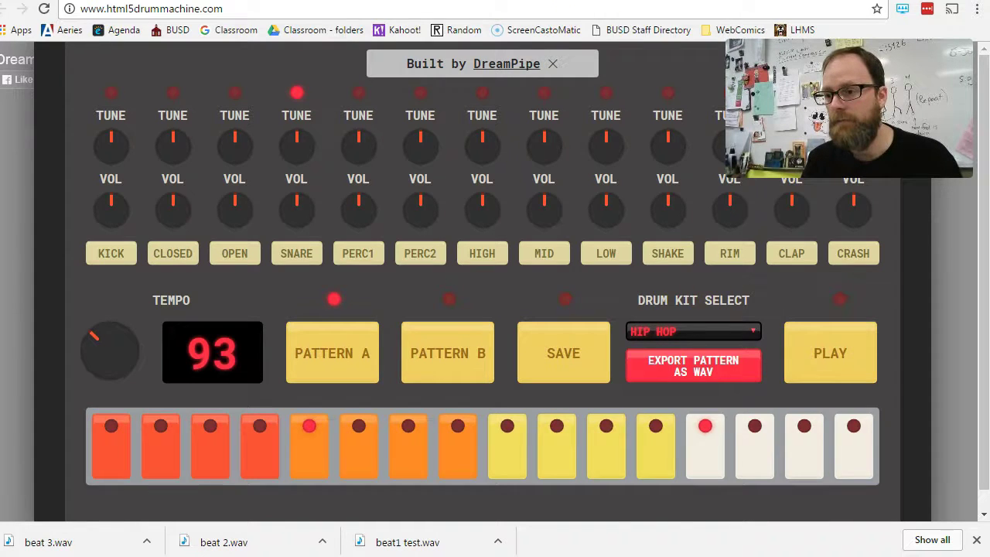
{"action": "left_click", "coordinate": [673, 2]}
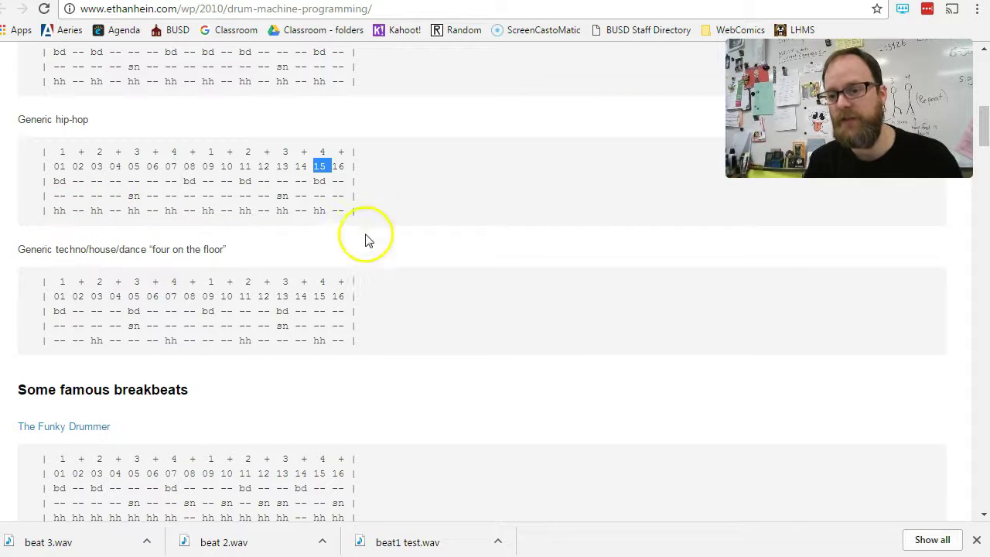
Step: Add closed hi-hat hits on steps 5, 7, 9, 11, 13 and 15, then start playback
{"action": "key", "text": "ctrl+Tab"}
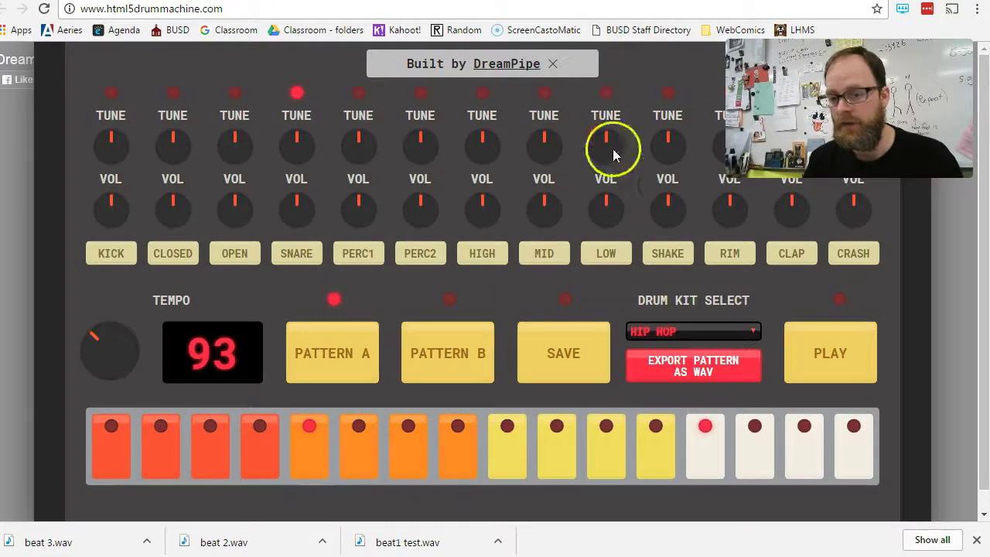
{"action": "left_click", "coordinate": [181, 253]}
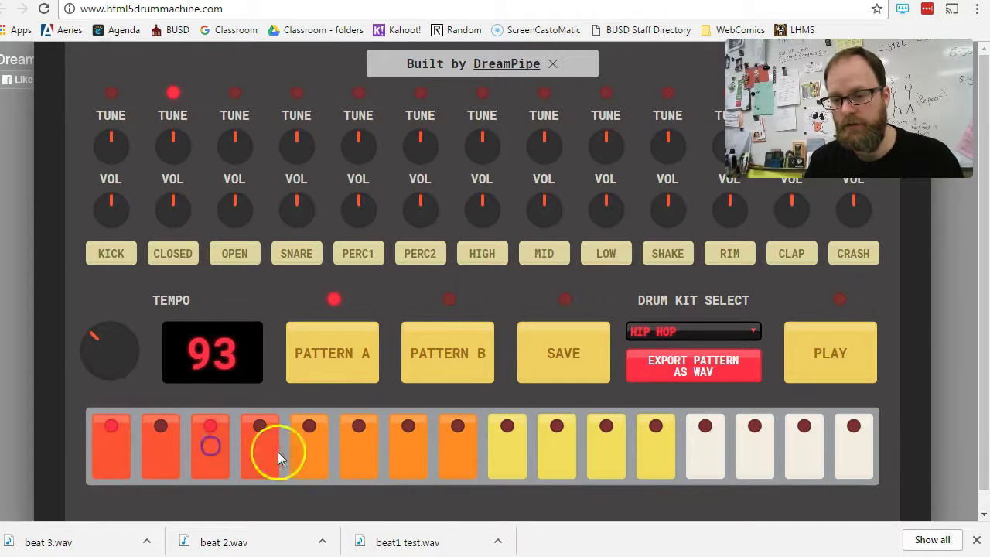
{"action": "left_click", "coordinate": [311, 454]}
{"action": "left_click", "coordinate": [415, 454]}
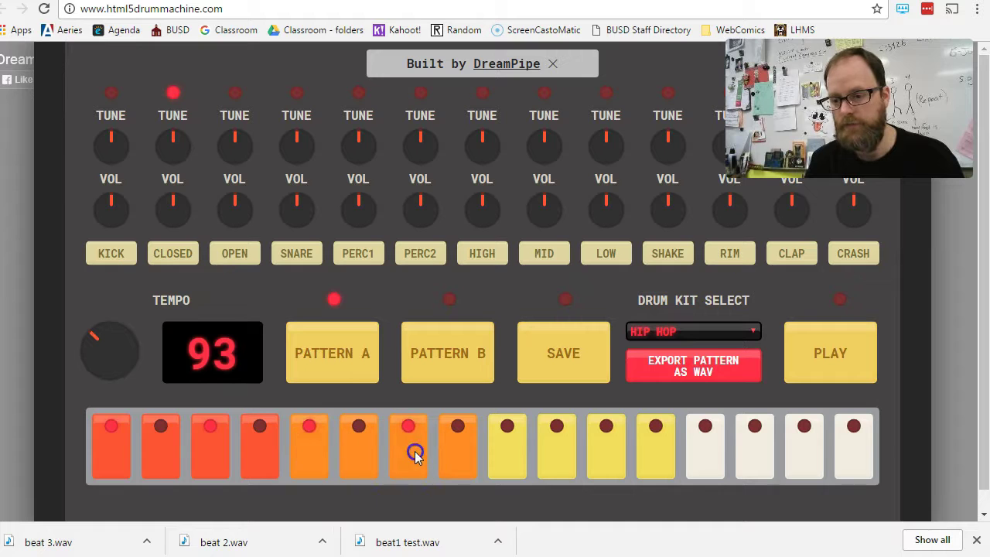
{"action": "left_click", "coordinate": [513, 457]}
{"action": "left_click", "coordinate": [600, 462]}
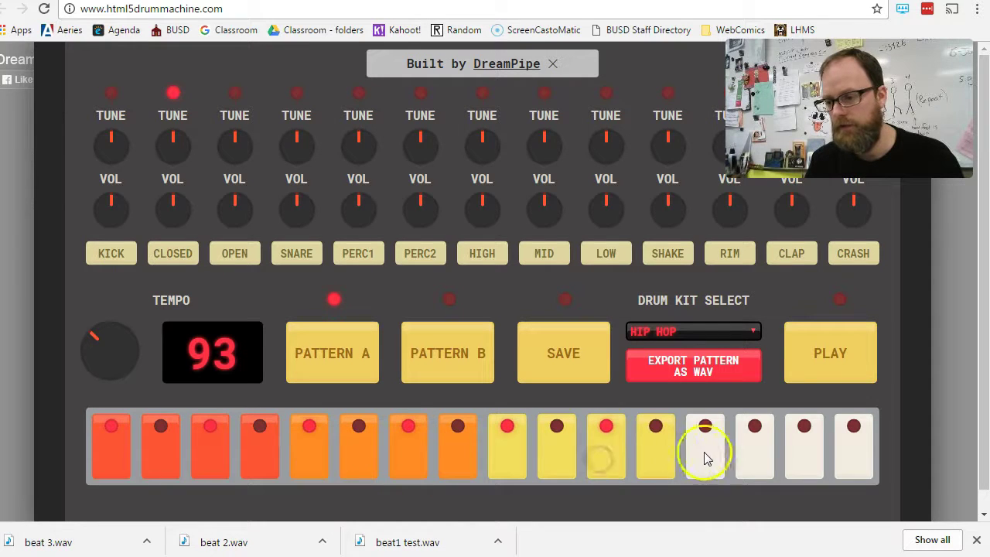
{"action": "left_click", "coordinate": [706, 455]}
{"action": "left_click", "coordinate": [809, 455]}
{"action": "left_click", "coordinate": [852, 352]}
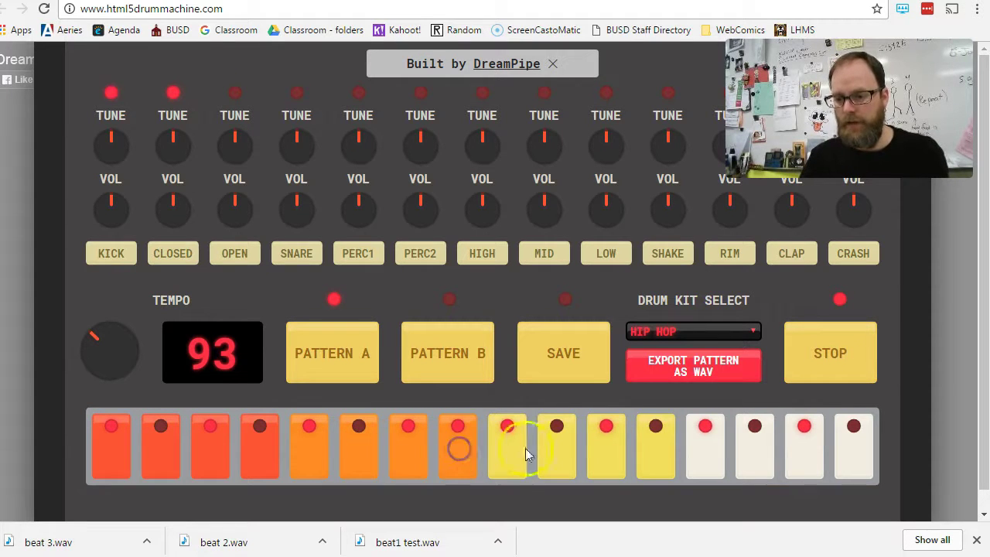
Step: Add a closed hi-hat on step 14, clear steps 10 and 12, and slow the tempo from 93 to 90
{"action": "left_click", "coordinate": [658, 453]}
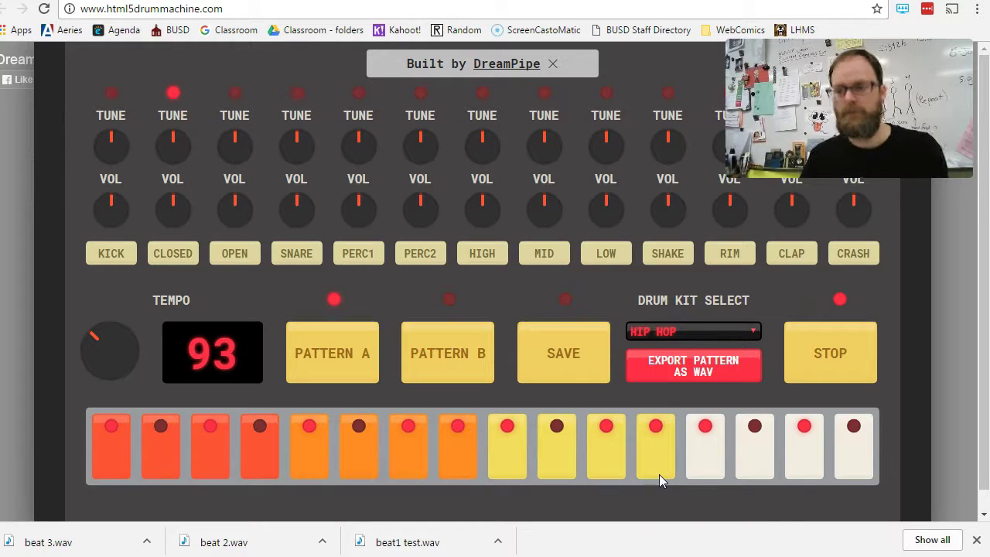
{"action": "left_click", "coordinate": [656, 458]}
{"action": "left_click", "coordinate": [759, 464]}
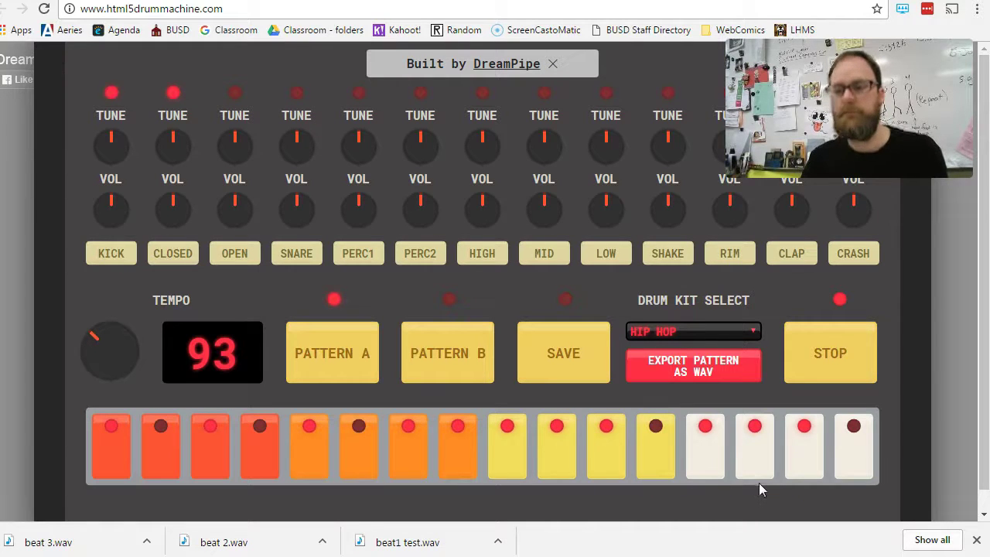
{"action": "left_click", "coordinate": [579, 497]}
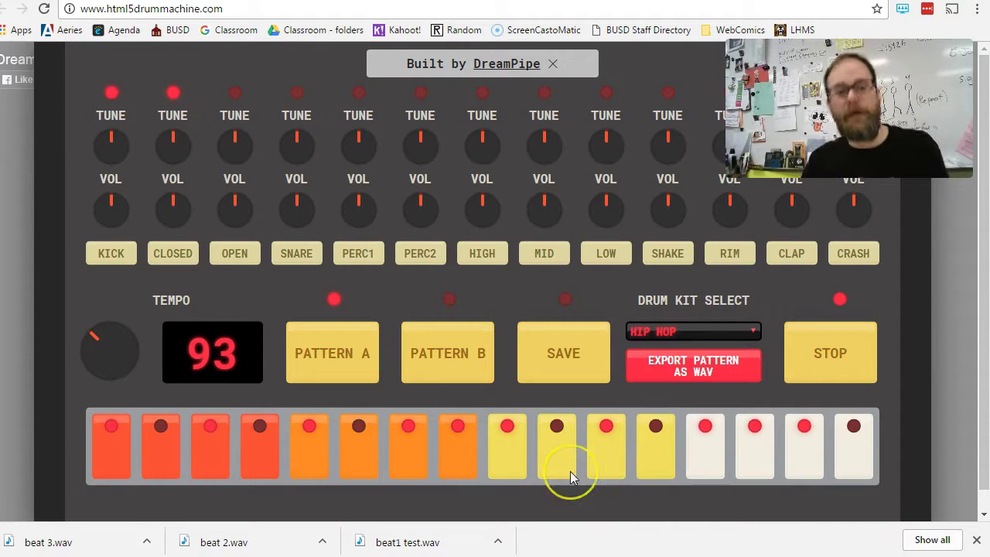
{"action": "left_click", "coordinate": [570, 476]}
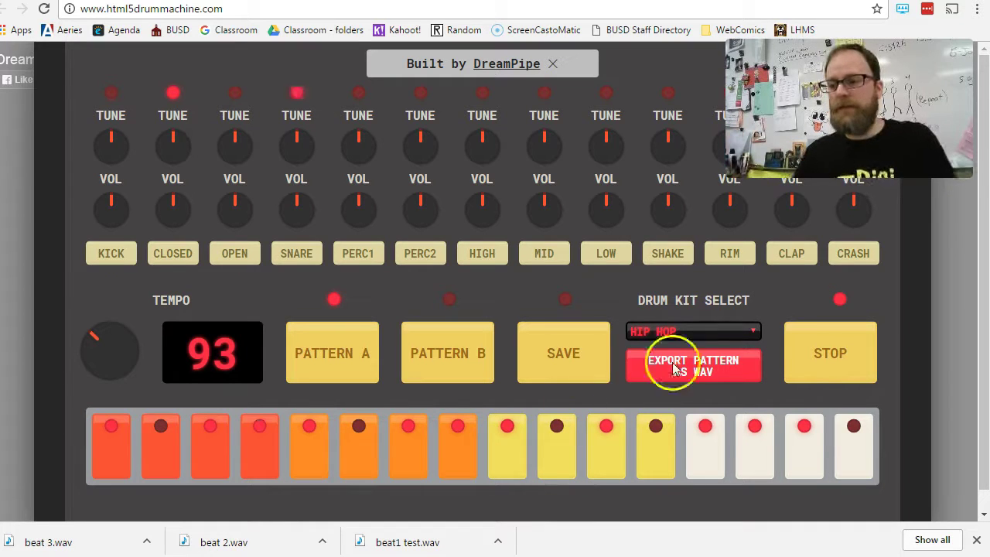
{"action": "left_click_drag", "start_coordinate": [112, 357], "coordinate": [112, 361]}
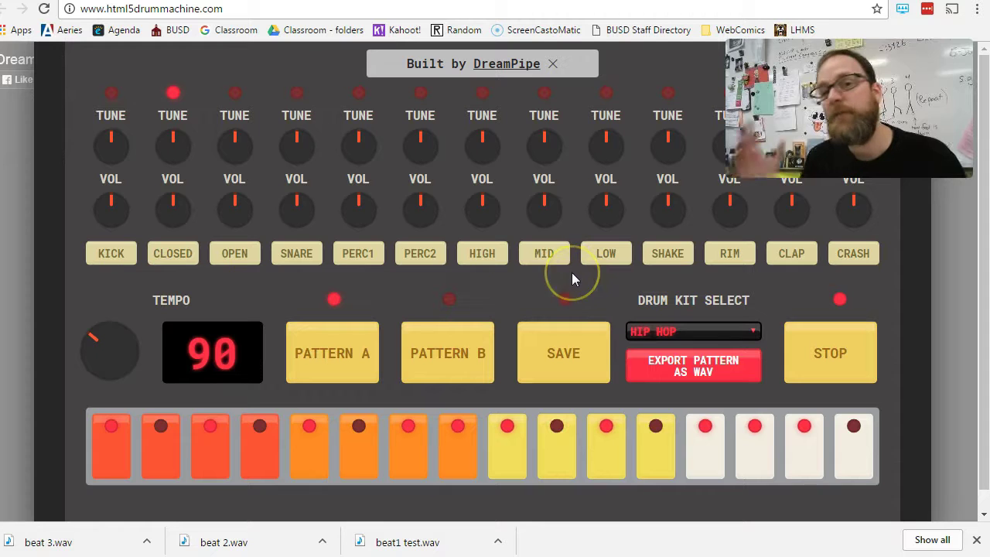
Step: Play the beat on the ELECTRO kit and rebalance the closed hi-hat volume
{"action": "left_click", "coordinate": [750, 332]}
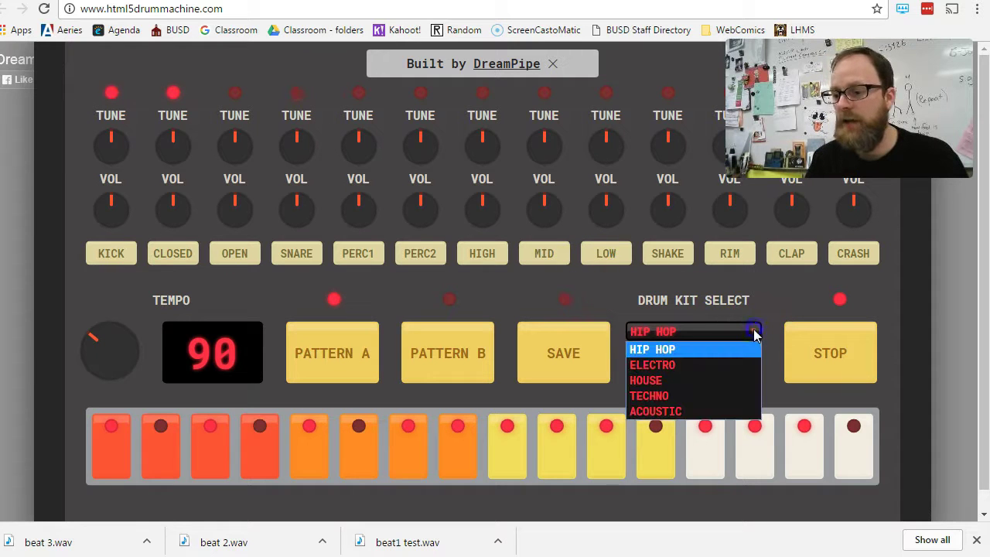
{"action": "left_click", "coordinate": [677, 364]}
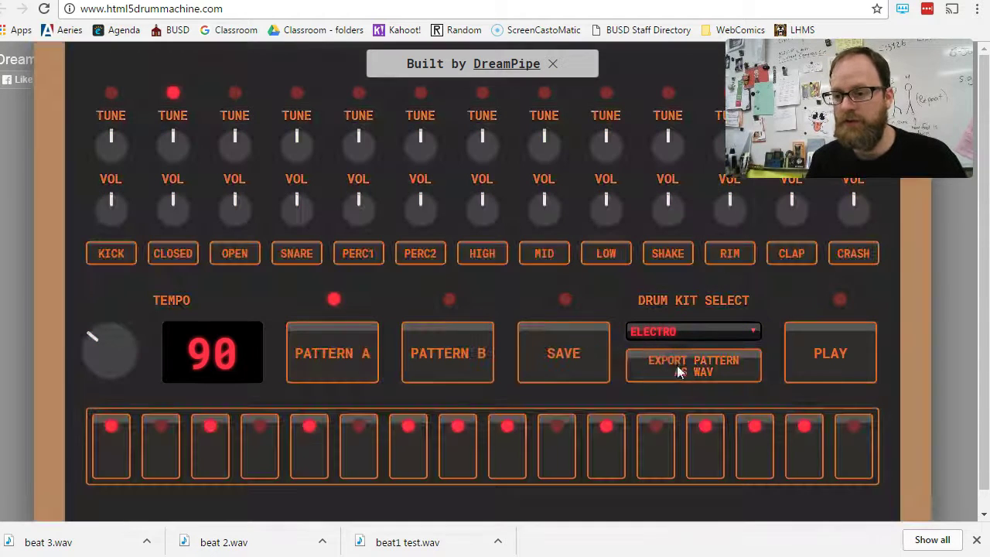
{"action": "left_click", "coordinate": [413, 383]}
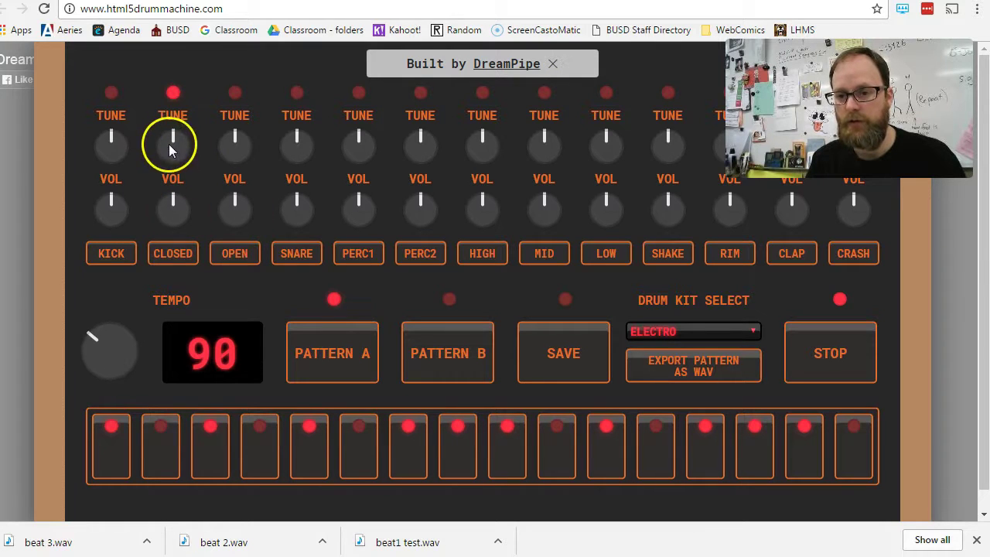
{"action": "left_click_drag", "start_coordinate": [177, 212], "coordinate": [183, 274]}
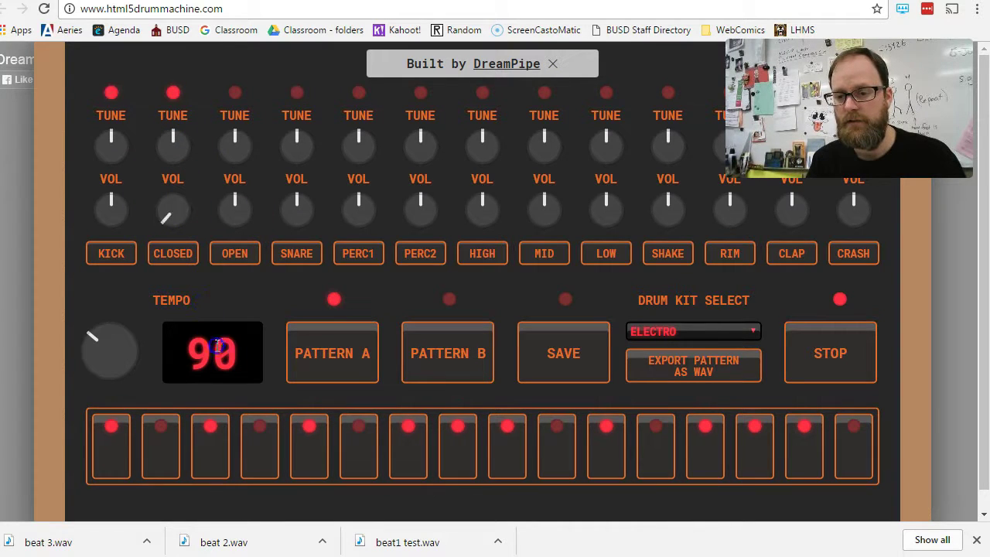
{"action": "left_click_drag", "start_coordinate": [219, 350], "coordinate": [208, 302]}
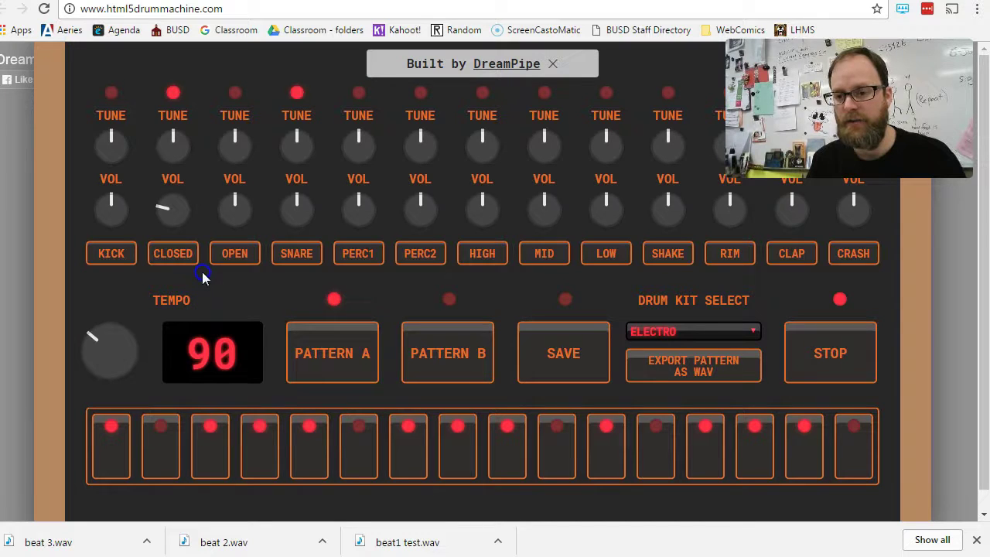
Step: Audition the HOUSE and TECHNO kits with the closed hi-hat volume back at full
{"action": "left_click", "coordinate": [745, 331]}
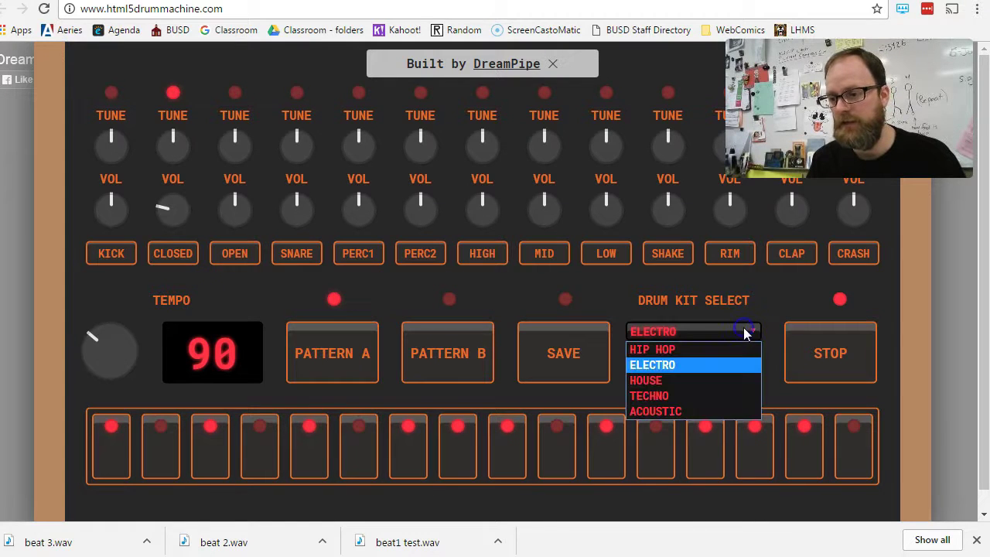
{"action": "left_click", "coordinate": [712, 381]}
{"action": "left_click", "coordinate": [818, 353]}
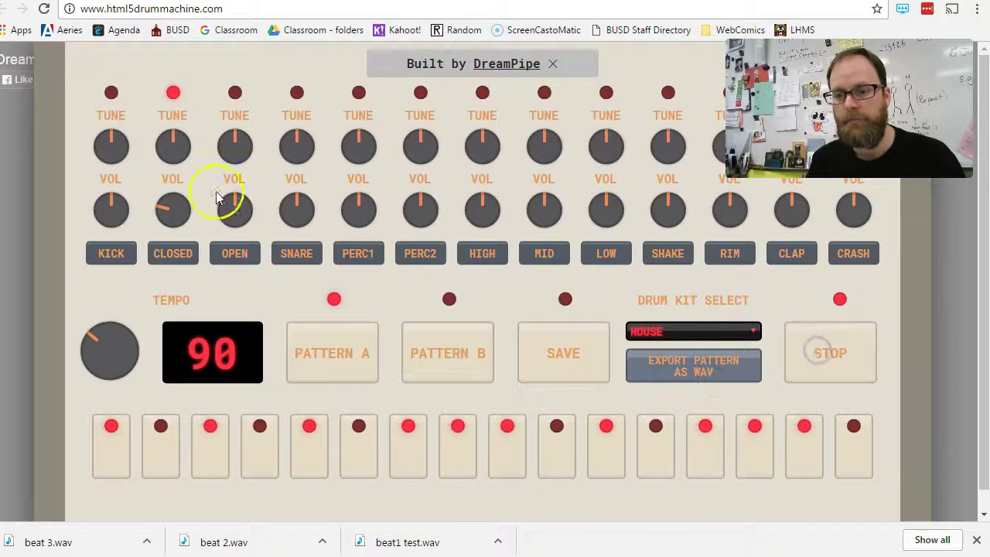
{"action": "left_click_drag", "start_coordinate": [172, 210], "coordinate": [181, 156]}
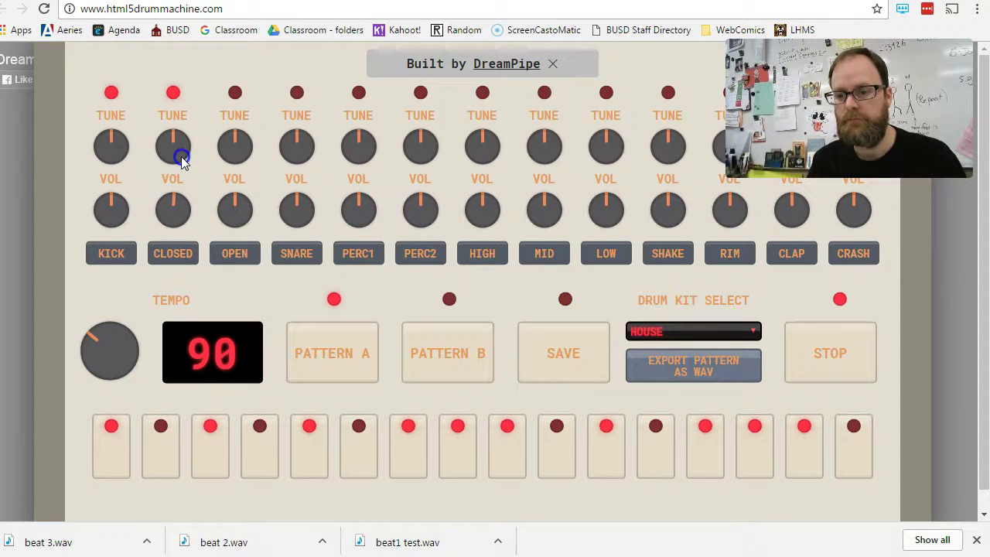
{"action": "left_click", "coordinate": [747, 332]}
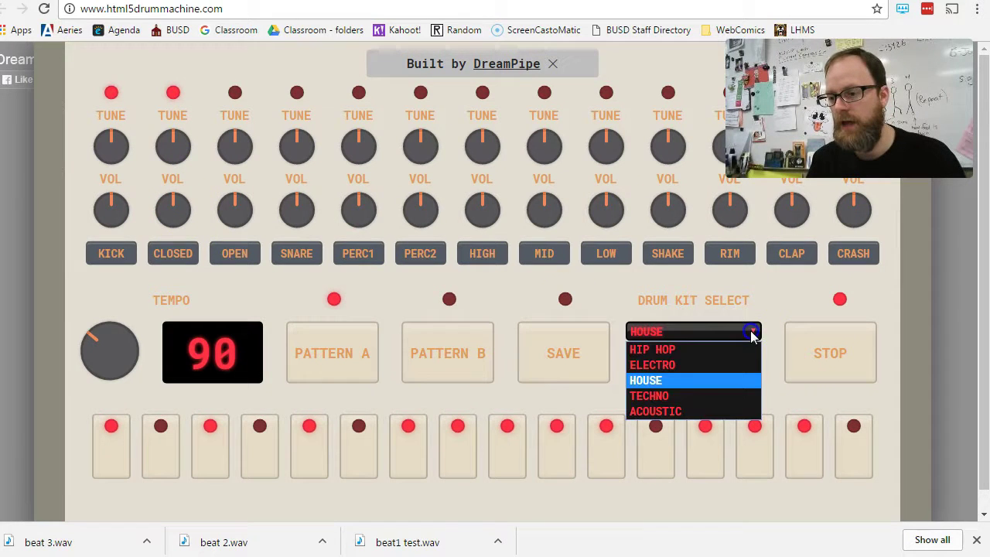
{"action": "left_click", "coordinate": [718, 396]}
{"action": "left_click", "coordinate": [817, 364]}
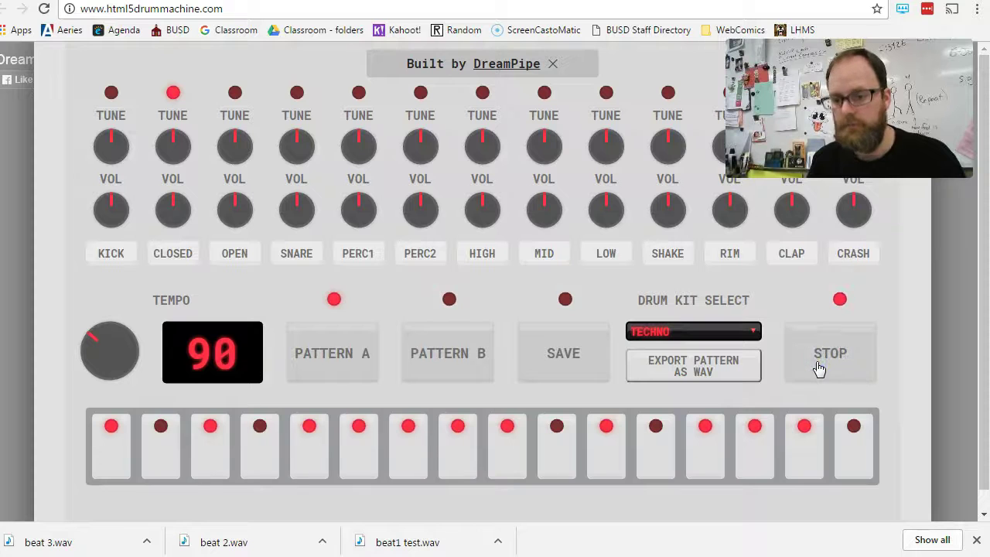
Step: Settle on the ACOUSTIC kit, turn the closed hi-hat down, and stop playback
{"action": "left_click", "coordinate": [742, 331]}
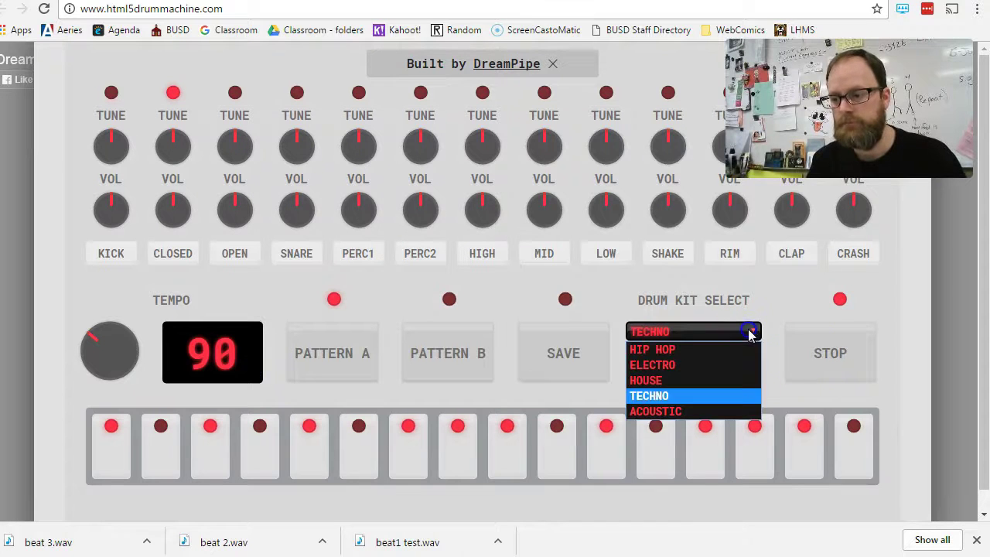
{"action": "left_click", "coordinate": [706, 413]}
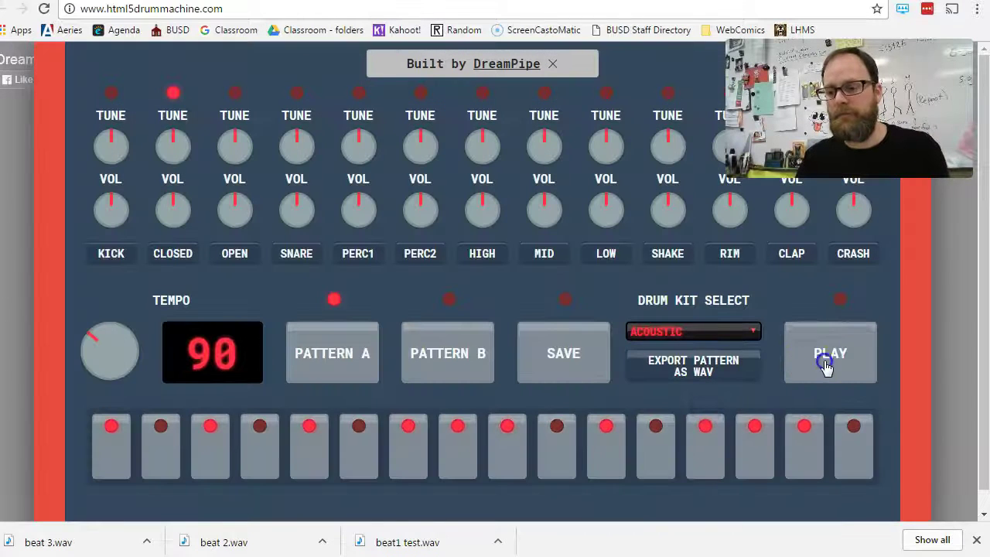
{"action": "left_click", "coordinate": [825, 363]}
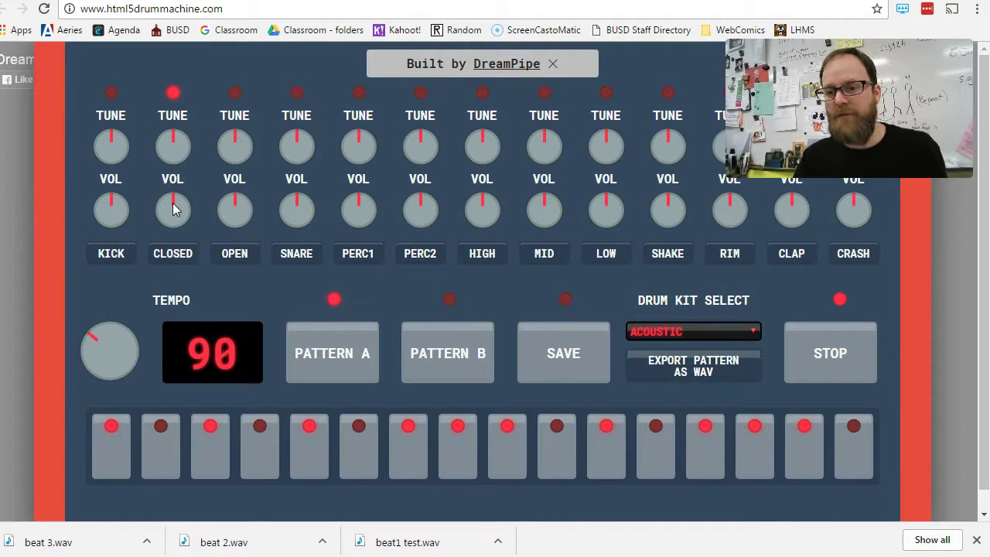
{"action": "left_click_drag", "start_coordinate": [173, 209], "coordinate": [184, 239]}
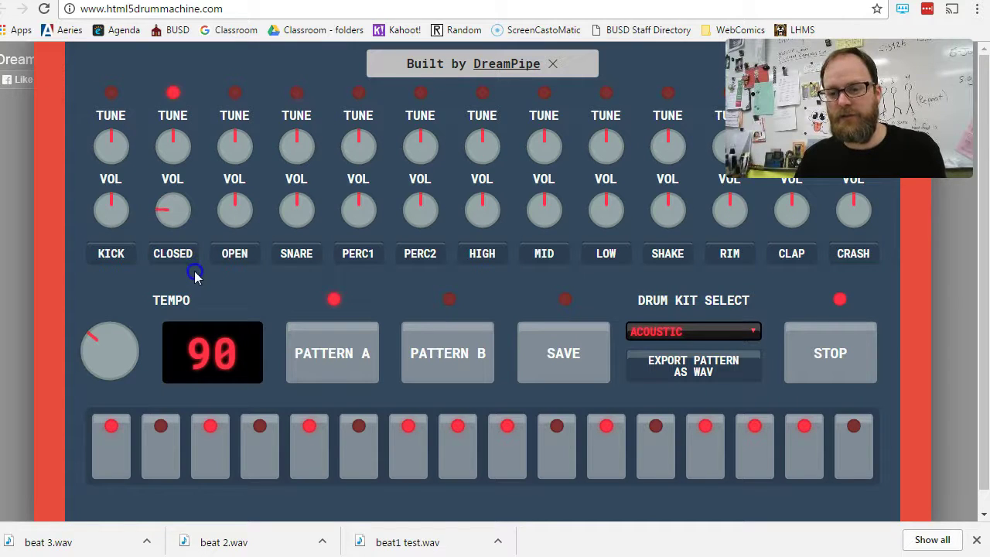
{"action": "left_click_drag", "start_coordinate": [194, 277], "coordinate": [196, 271]}
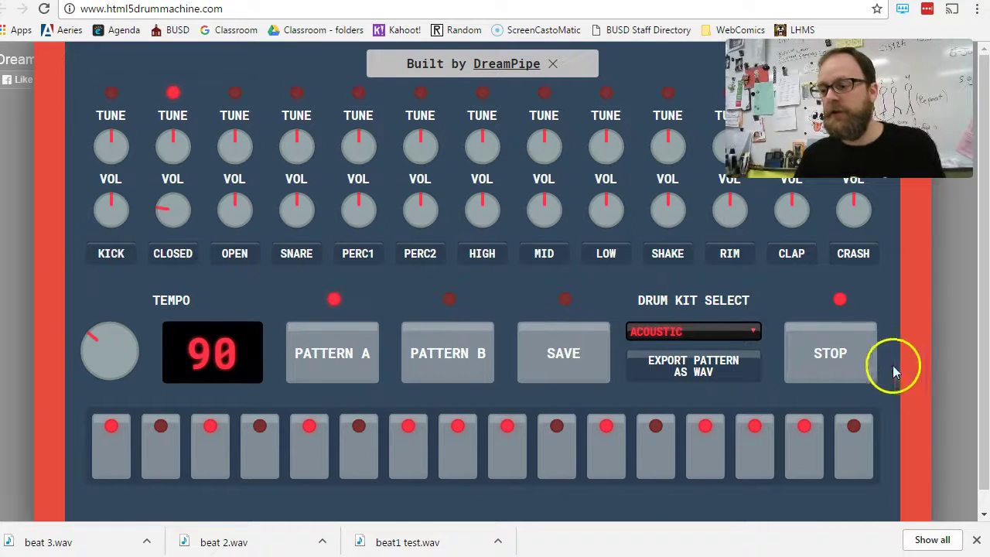
{"action": "left_click", "coordinate": [860, 362]}
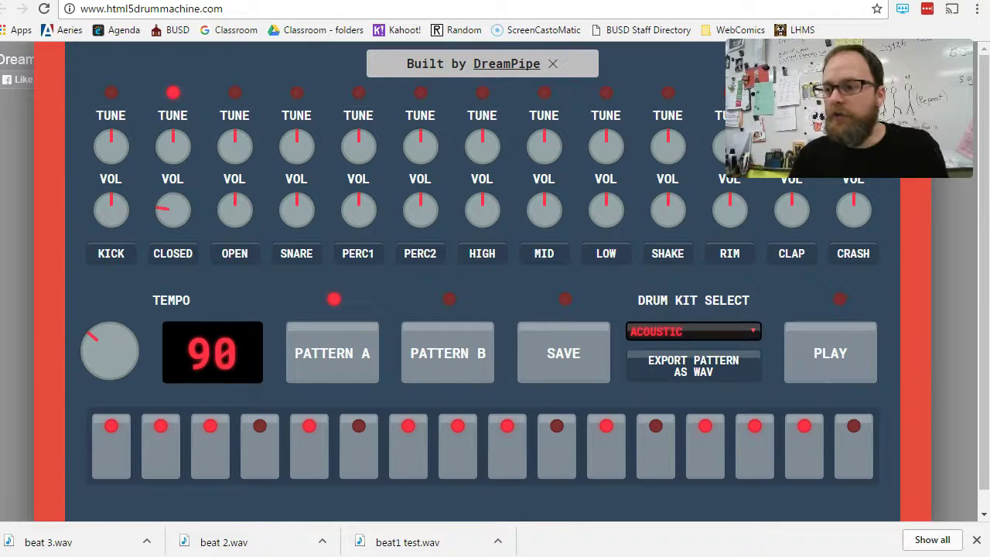
Step: Open the article's When The Levee Breaks link in a new tab and switch to it
{"action": "key", "text": "ctrl+Tab"}
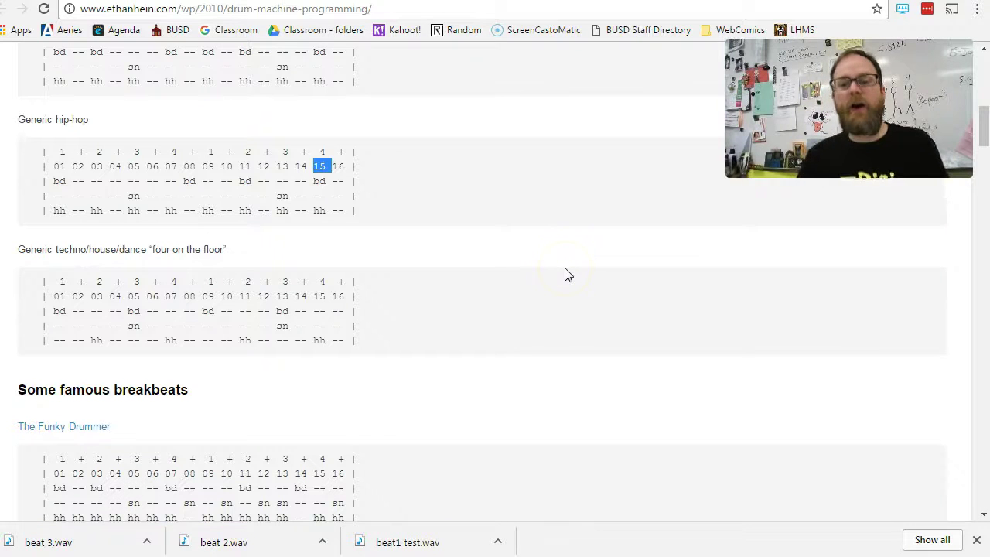
{"action": "scroll", "coordinate": [548, 268], "scroll_direction": "down", "scroll_amount": 3}
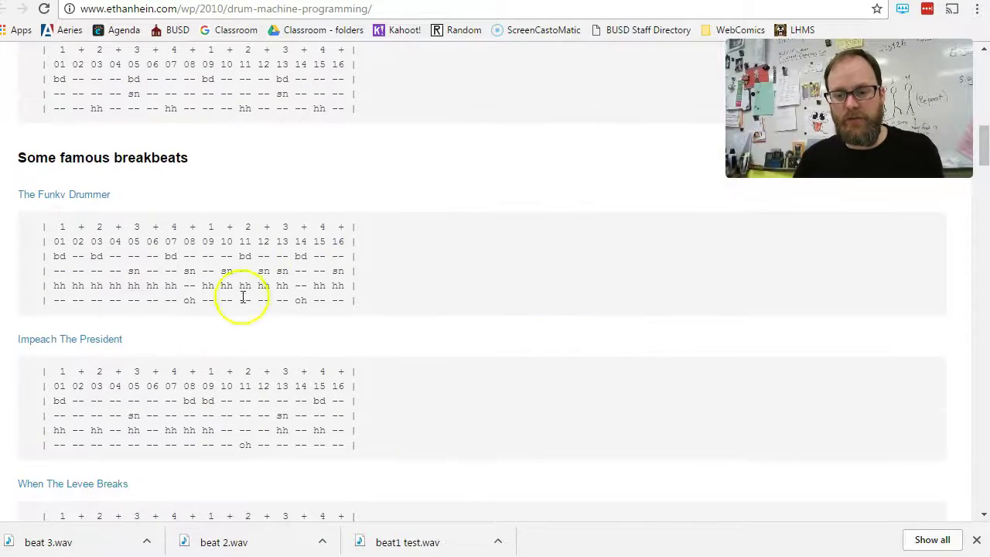
{"action": "scroll", "coordinate": [239, 294], "scroll_direction": "down", "scroll_amount": 3}
{"action": "scroll", "coordinate": [309, 239], "scroll_direction": "down", "scroll_amount": 3}
{"action": "scroll", "coordinate": [116, 166], "scroll_direction": "up", "scroll_amount": 2}
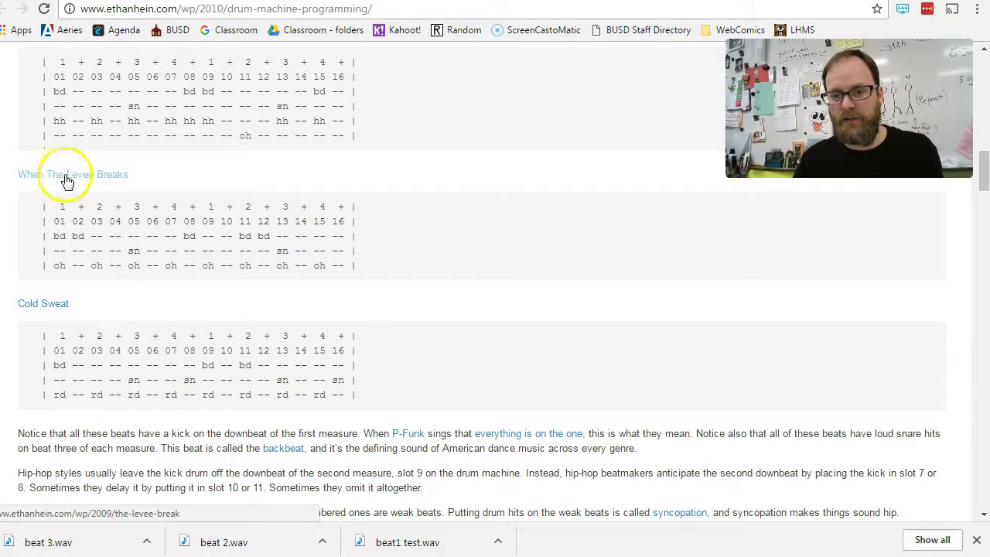
{"action": "right_click", "coordinate": [68, 179]}
{"action": "left_click", "coordinate": [88, 185]}
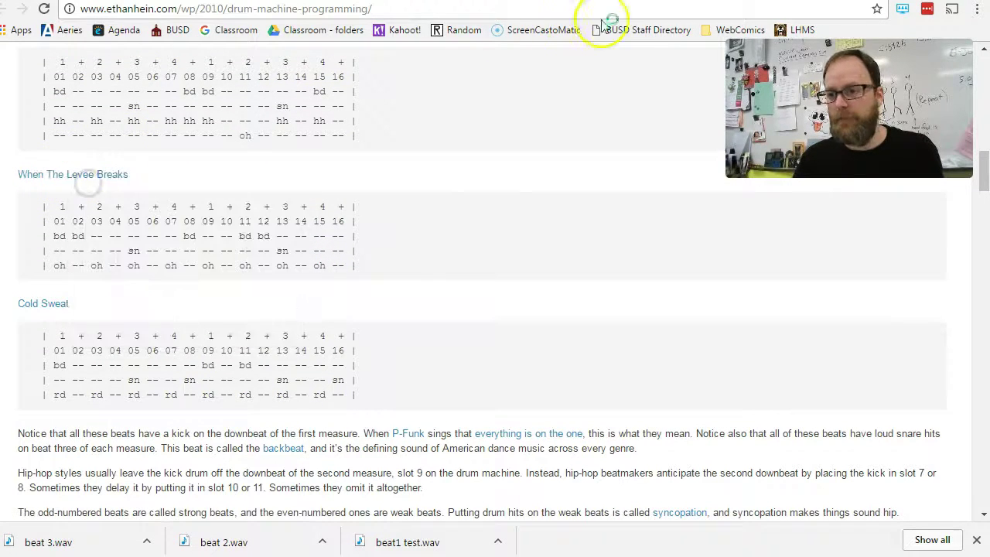
{"action": "key", "text": "ctrl+Tab"}
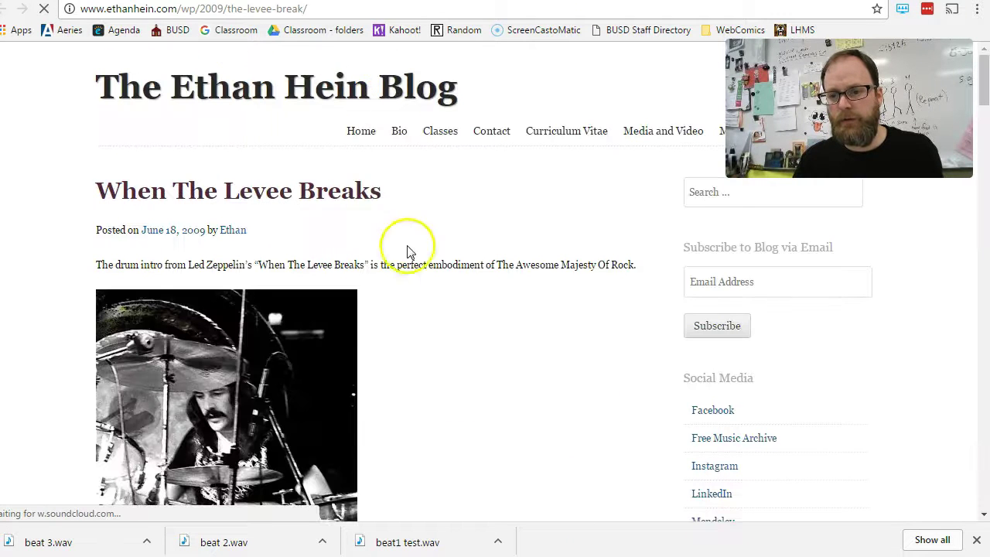
Step: Scroll the Levee Breaks post past the SoundCloud player and back up to the title
{"action": "scroll", "coordinate": [454, 259], "scroll_direction": "down", "scroll_amount": 5}
{"action": "scroll", "coordinate": [455, 258], "scroll_direction": "down", "scroll_amount": 12}
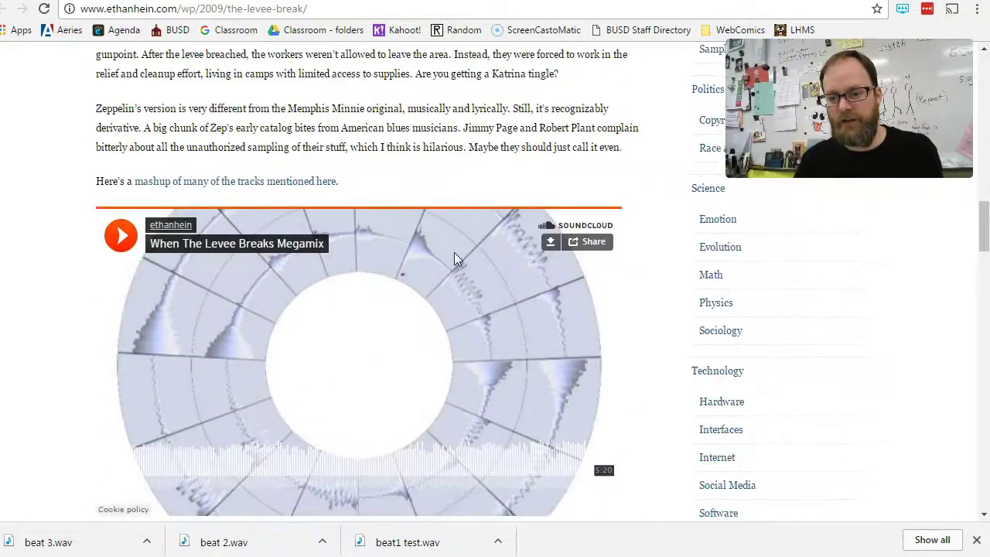
{"action": "scroll", "coordinate": [454, 258], "scroll_direction": "down", "scroll_amount": 2}
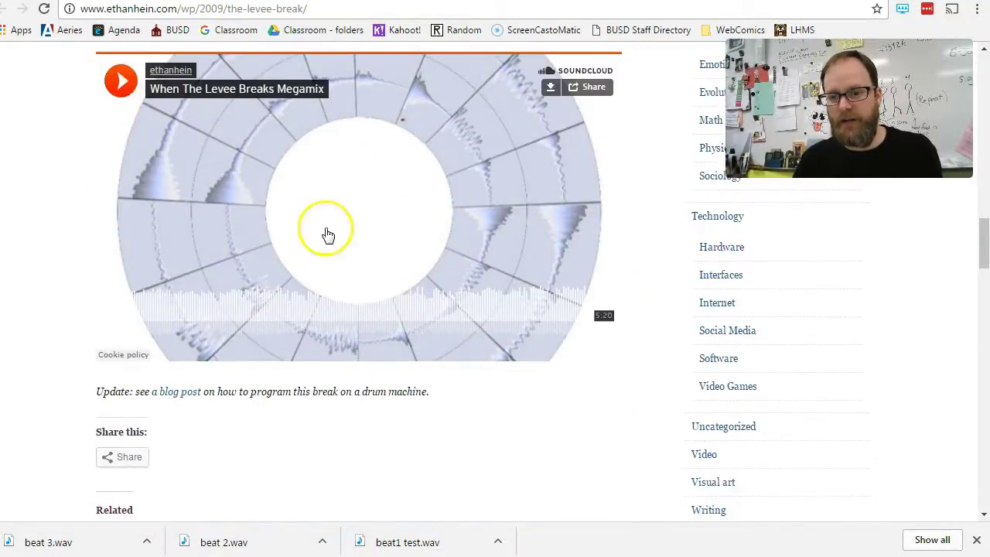
{"action": "scroll", "coordinate": [328, 235], "scroll_direction": "up", "scroll_amount": 18}
{"action": "scroll", "coordinate": [328, 235], "scroll_direction": "up", "scroll_amount": 1}
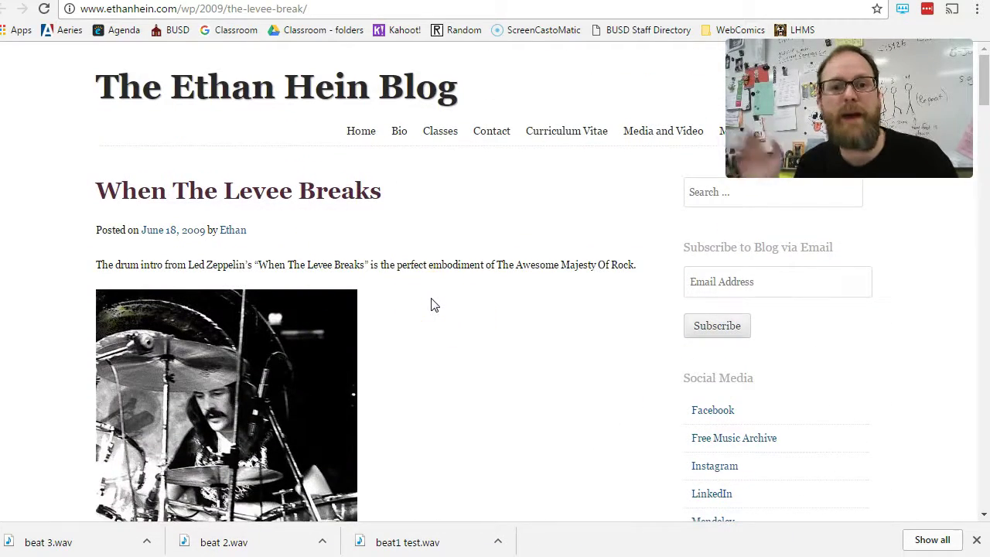
Step: Open drumbit from the online drum machine search results and play its 97-bpm pattern
{"action": "left_click", "coordinate": [684, 7]}
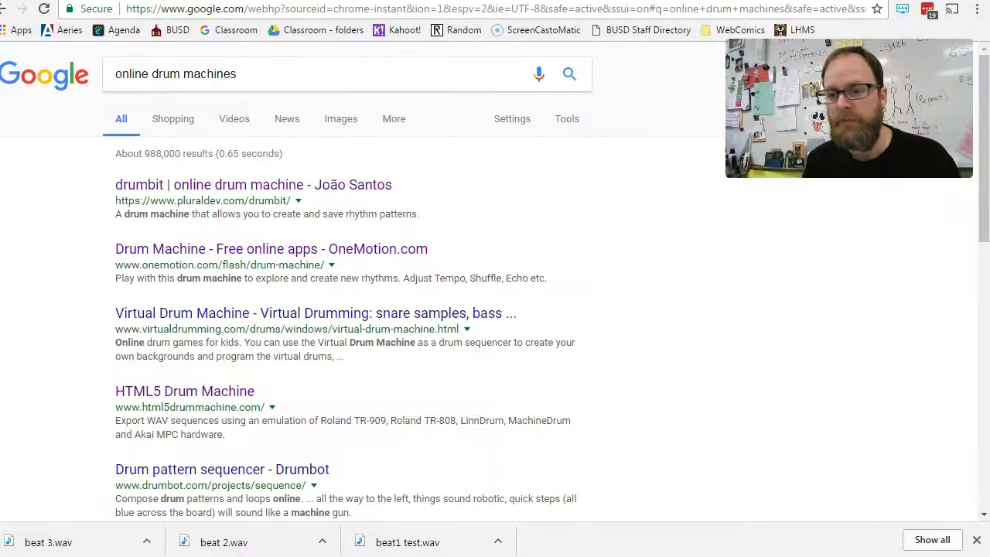
{"action": "left_click", "coordinate": [159, 408]}
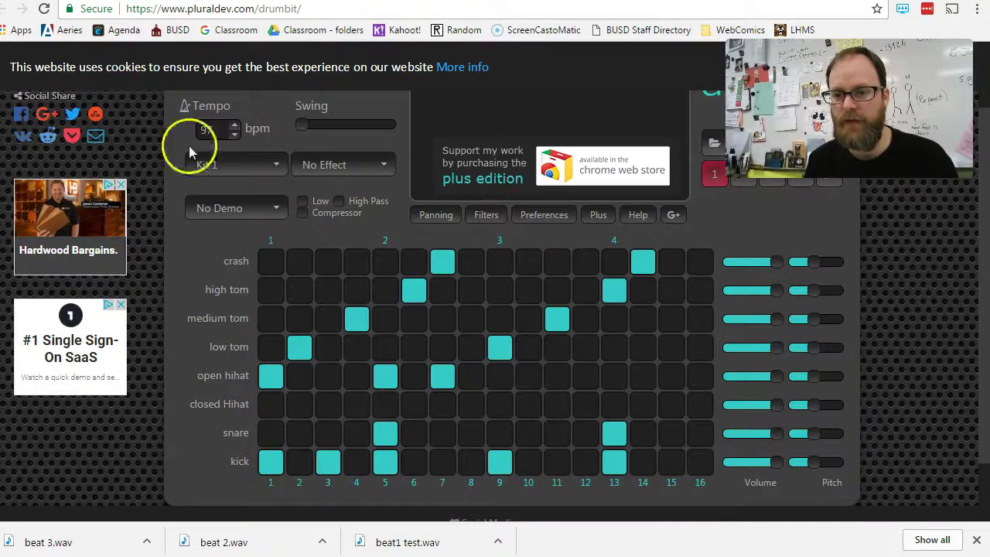
{"action": "scroll", "coordinate": [429, 420], "scroll_direction": "down", "scroll_amount": 1}
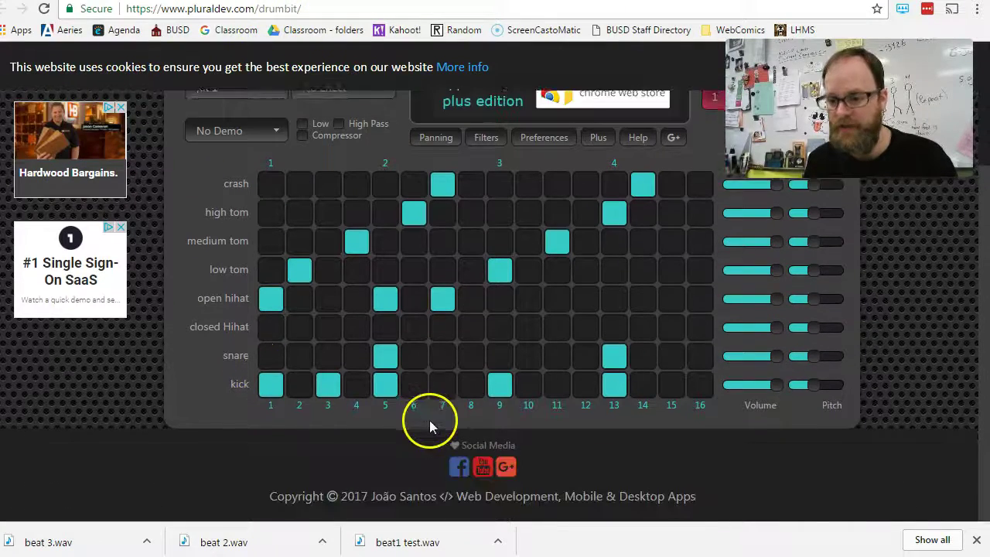
{"action": "scroll", "coordinate": [256, 409], "scroll_direction": "up", "scroll_amount": 2}
{"action": "scroll", "coordinate": [316, 281], "scroll_direction": "down", "scroll_amount": 2}
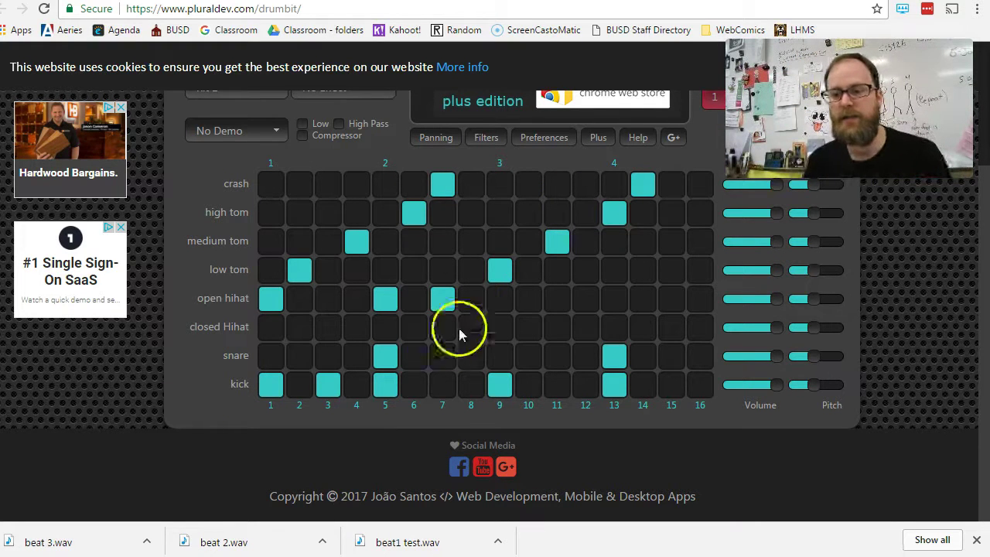
{"action": "scroll", "coordinate": [473, 306], "scroll_direction": "up", "scroll_amount": 1}
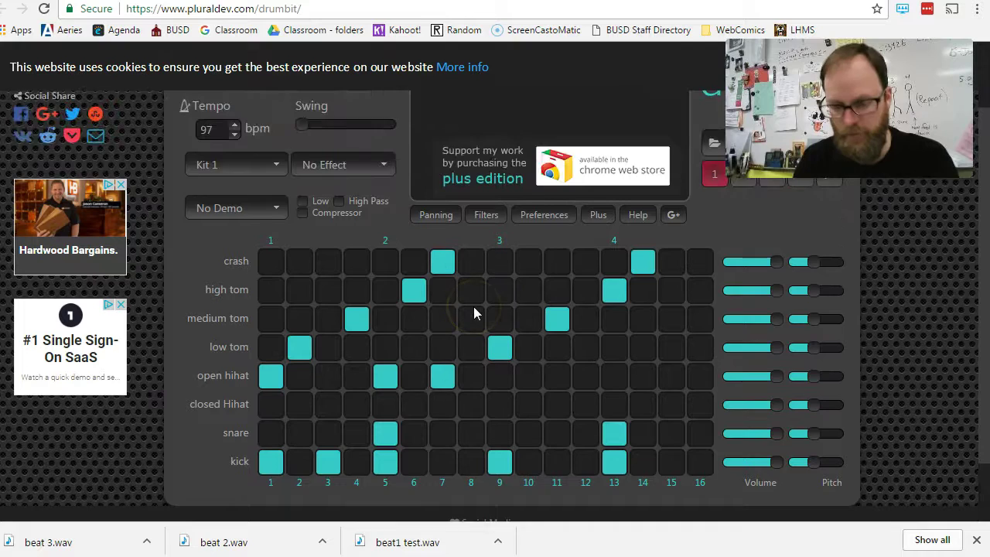
{"action": "key", "text": "space"}
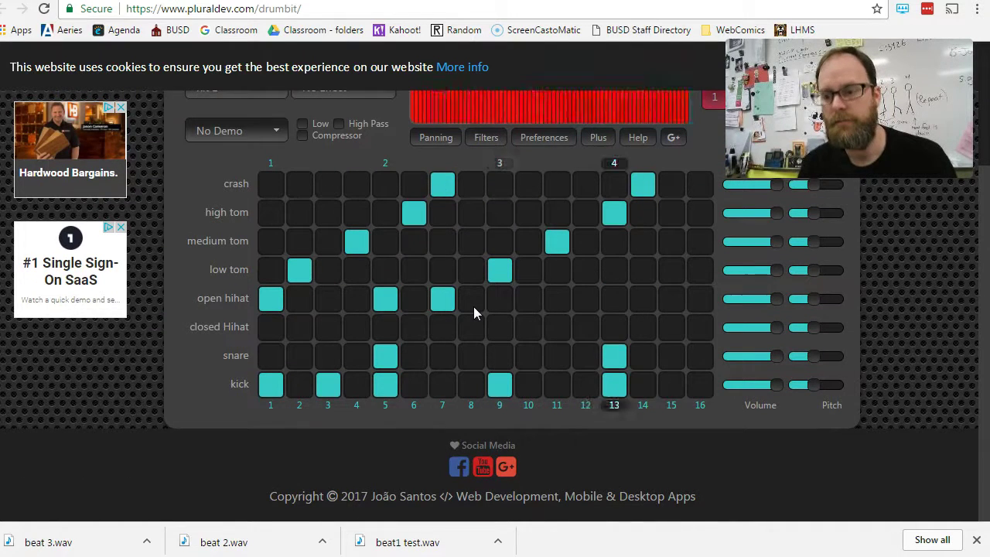
{"action": "scroll", "coordinate": [513, 205], "scroll_direction": "up", "scroll_amount": 2}
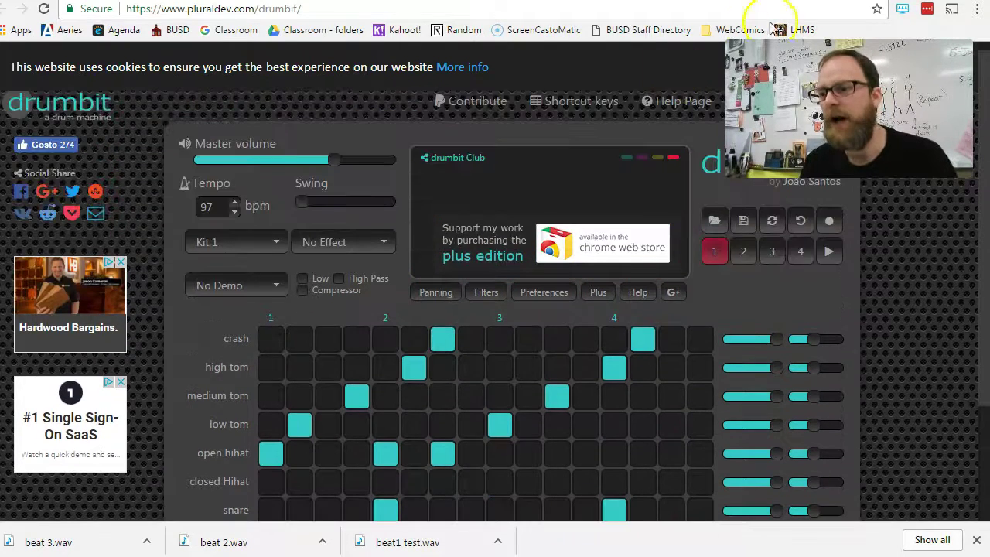
{"action": "key", "text": "ctrl+Tab"}
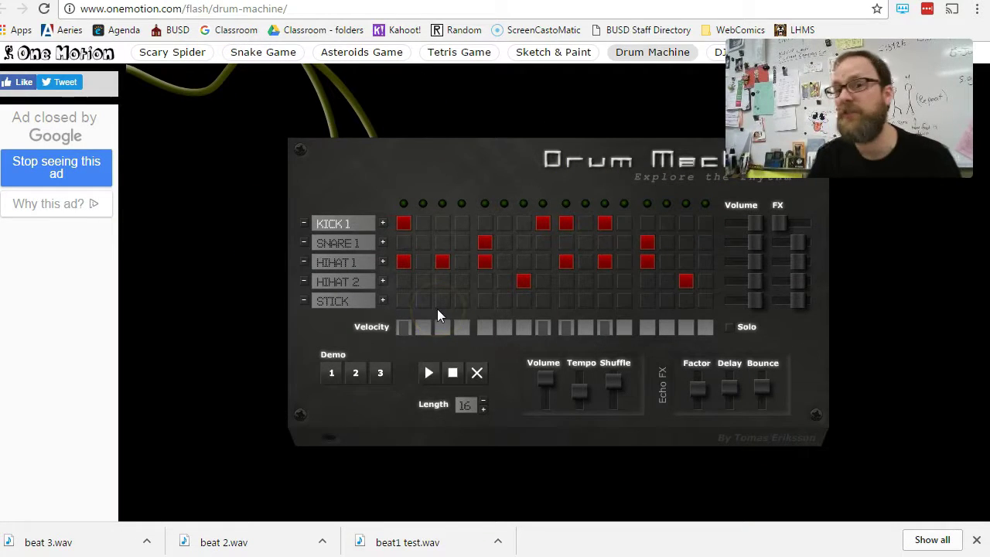
Step: Cycle past the YouTube playlists and drum-programming article tabs back to HTML5 Drum Machine
{"action": "key", "text": "ctrl+Tab"}
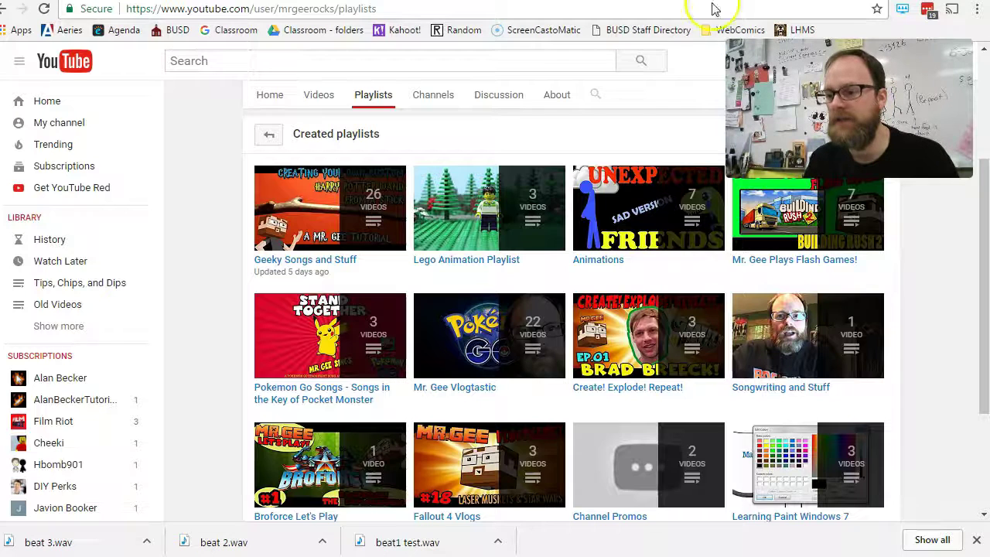
{"action": "key", "text": "ctrl+Tab"}
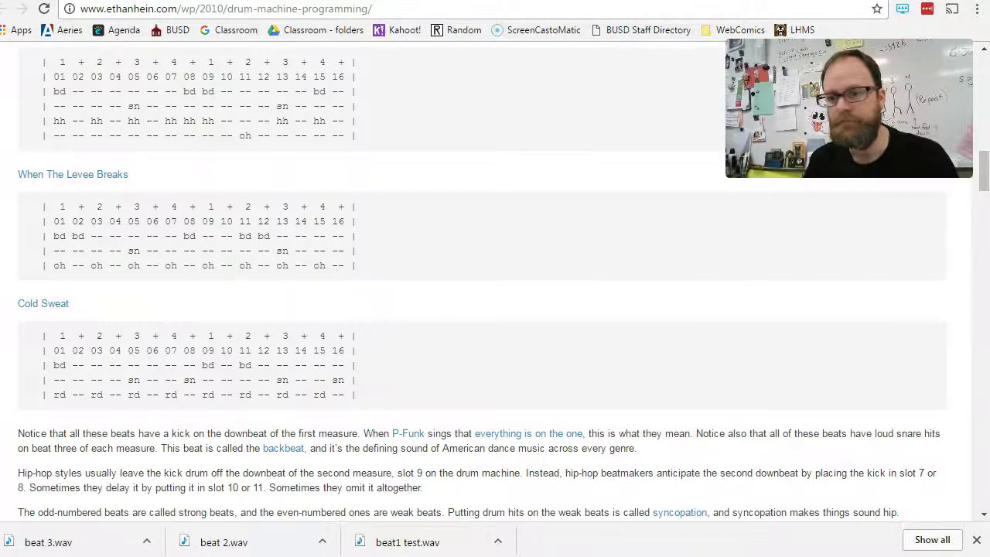
{"action": "key", "text": "ctrl+Tab"}
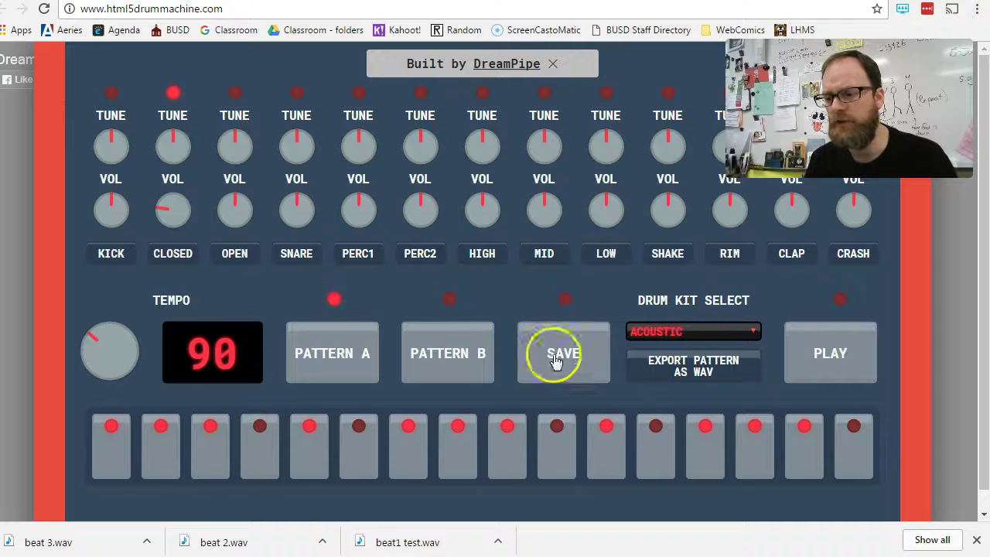
Step: Switch to the HIP HOP kit, record the playing beat as WAV audio, and download it
{"action": "left_click", "coordinate": [747, 333]}
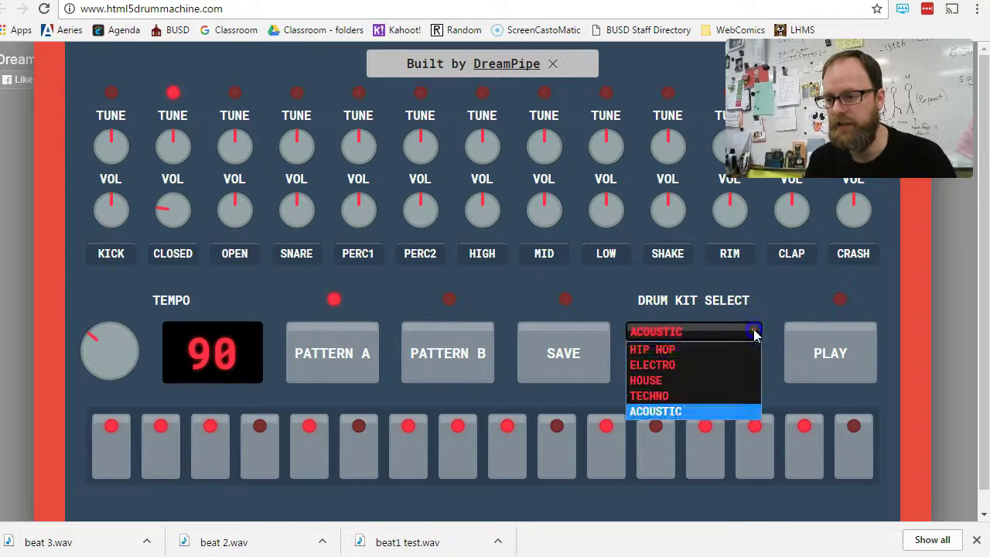
{"action": "left_click", "coordinate": [719, 352]}
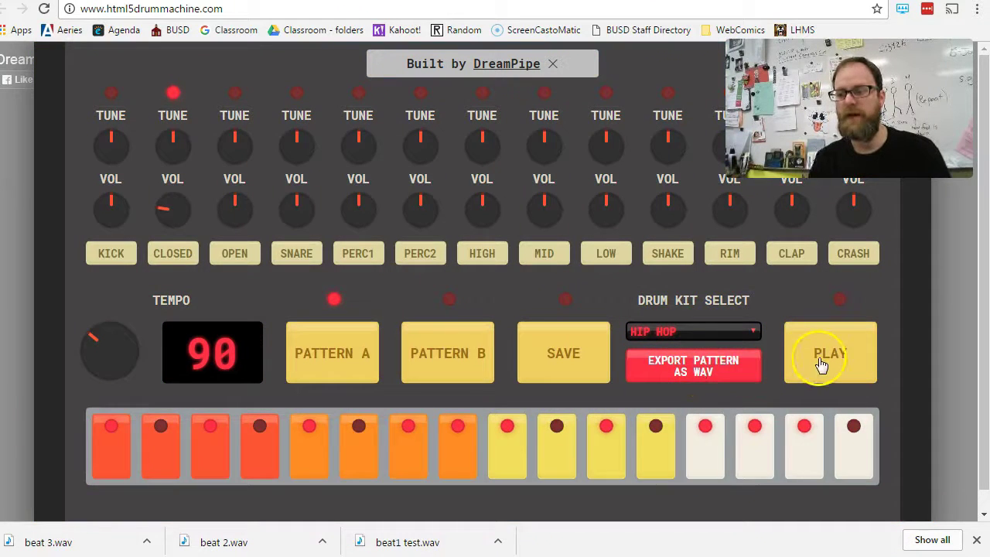
{"action": "left_click", "coordinate": [857, 360]}
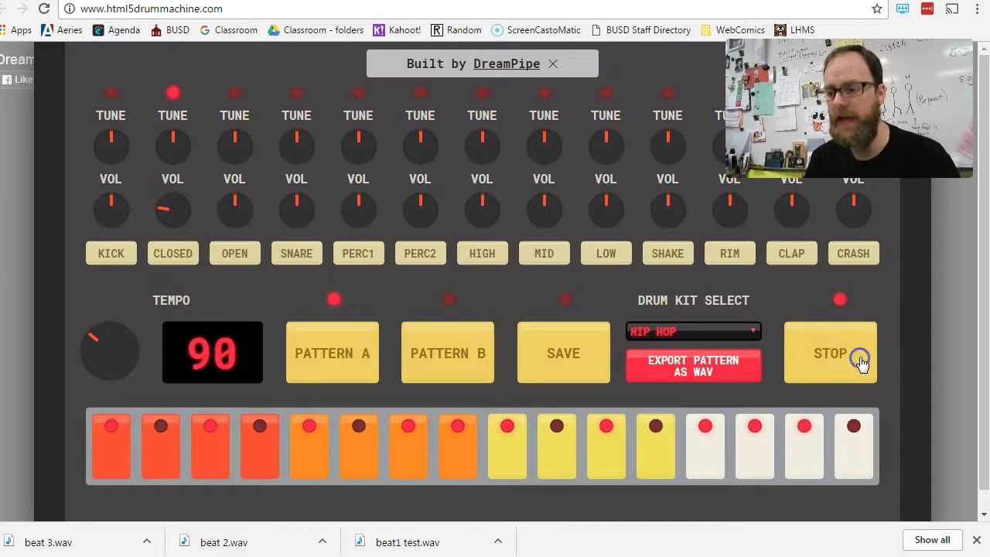
{"action": "left_click", "coordinate": [702, 369]}
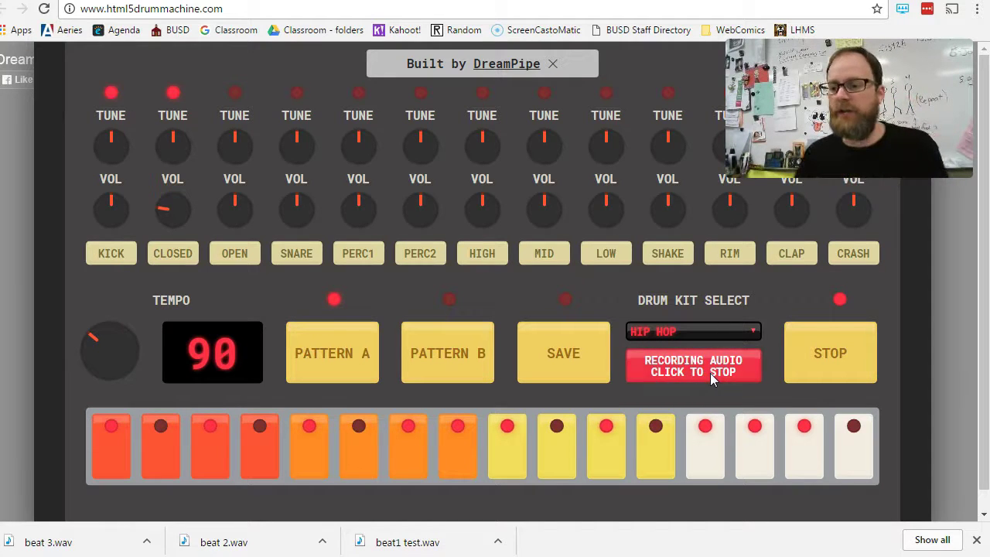
{"action": "left_click", "coordinate": [711, 377]}
{"action": "left_click", "coordinate": [816, 359]}
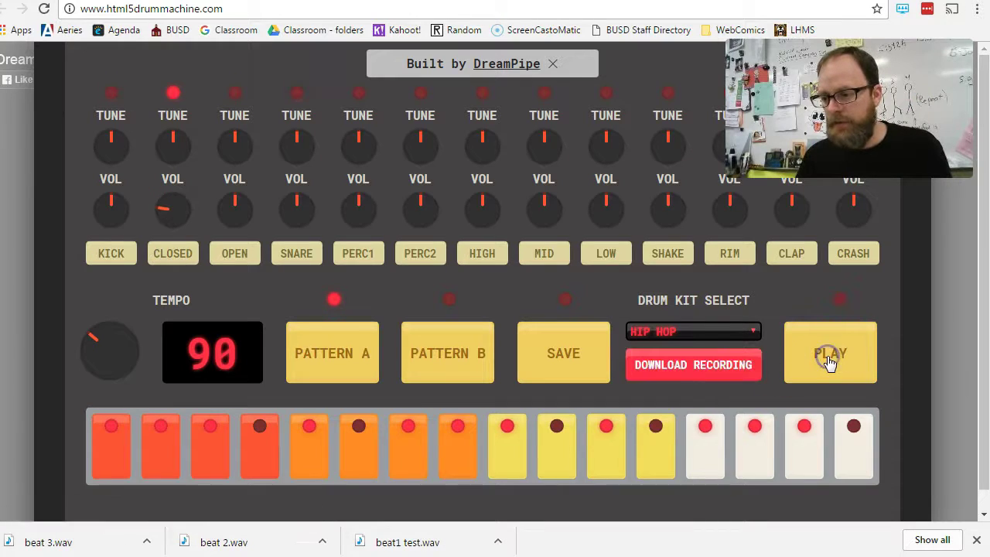
{"action": "left_click", "coordinate": [695, 372]}
{"action": "left_click", "coordinate": [682, 380]}
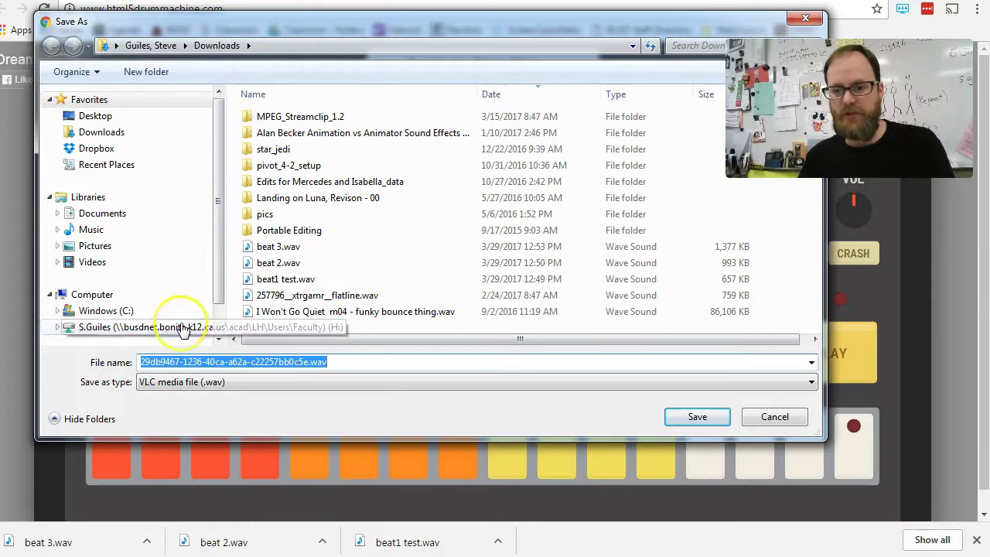
Step: Name the recording beat4 and save it as beat4.wav in Downloads
{"action": "type", "text": "beat"}
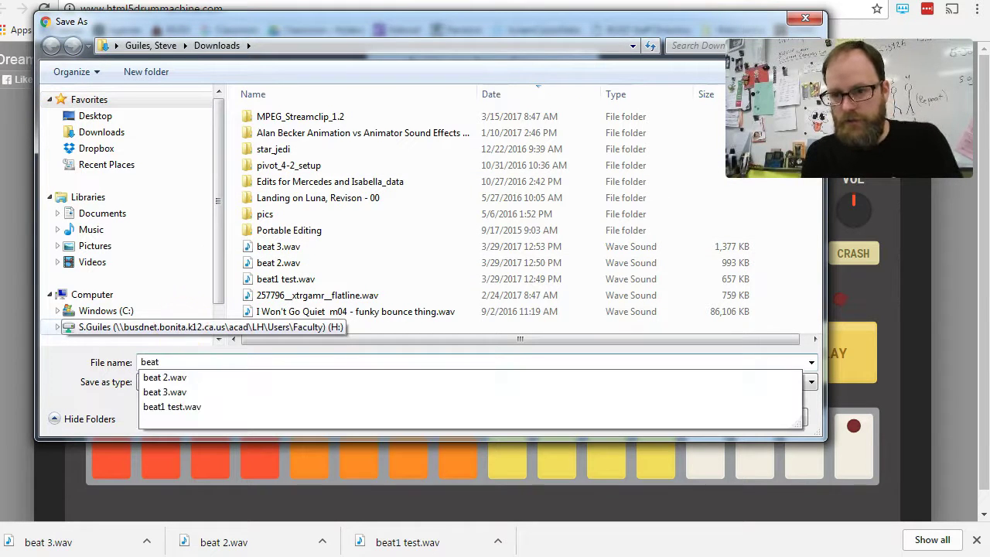
{"action": "type", "text": "4"}
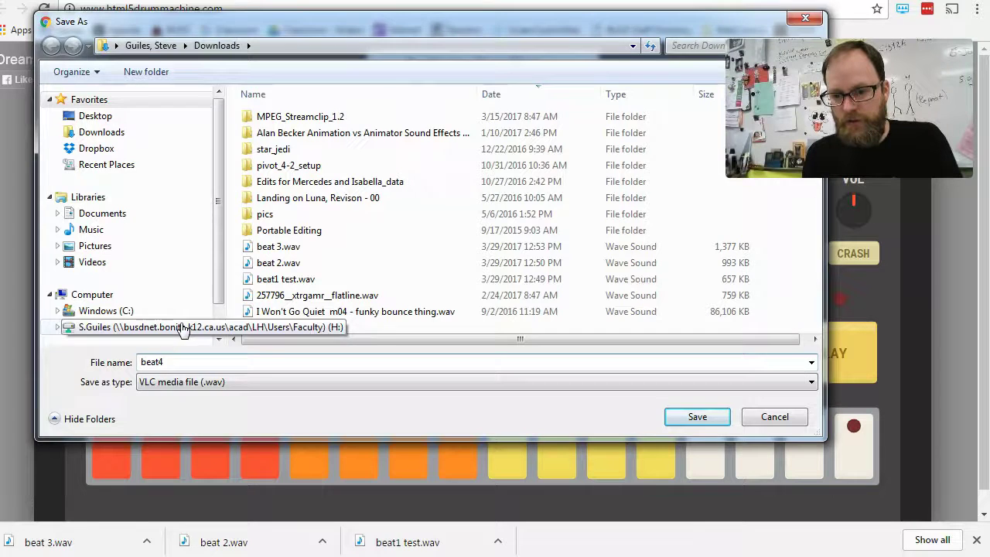
{"action": "key", "text": "Return"}
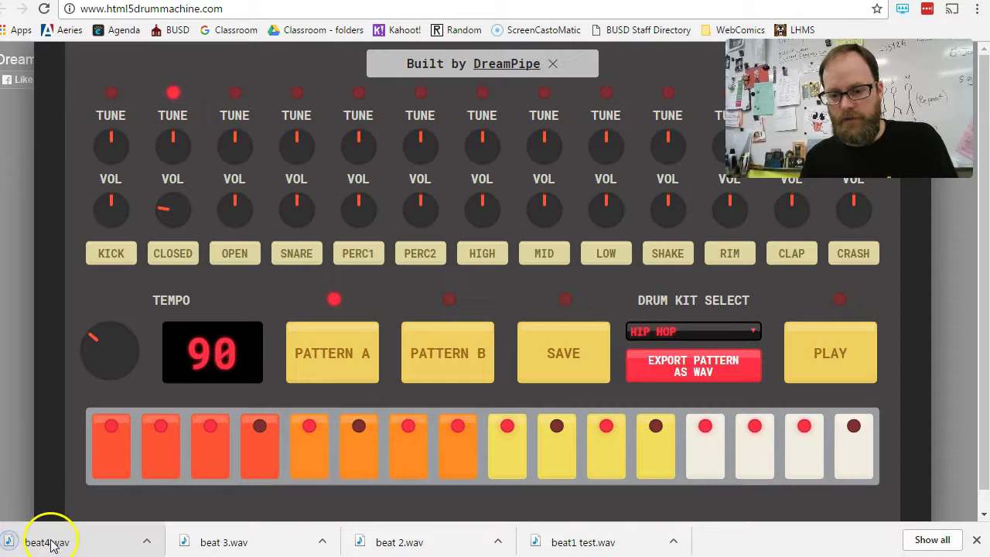
Step: Play beat4.wav from the download bar in Windows Media Player, then close the player
{"action": "left_click", "coordinate": [48, 542]}
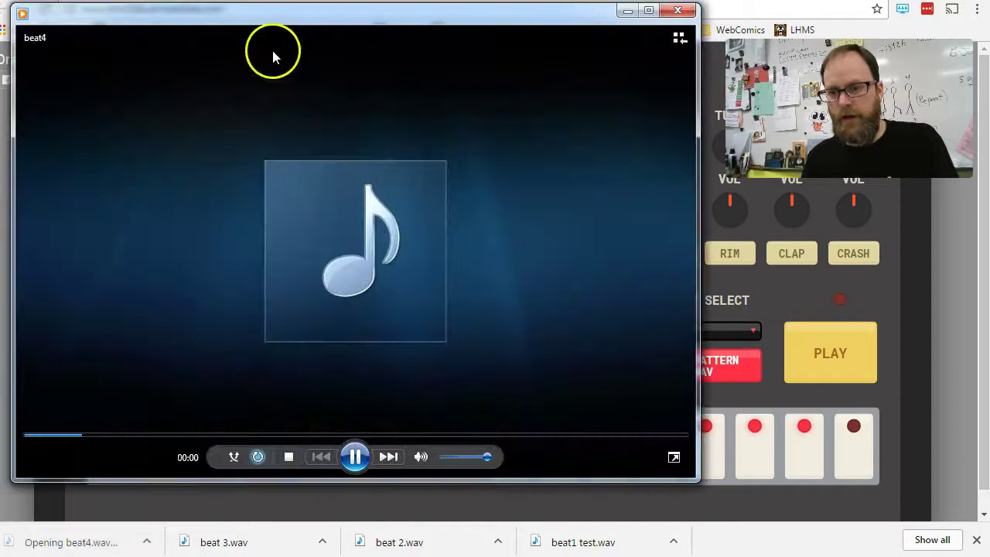
{"action": "left_click_drag", "start_coordinate": [289, 17], "coordinate": [403, 29]}
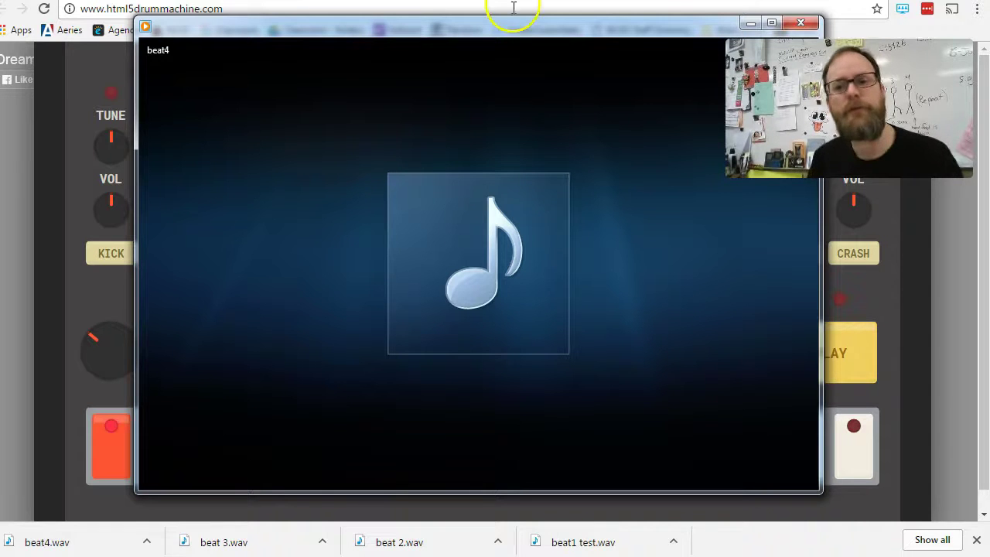
{"action": "left_click_drag", "start_coordinate": [332, 27], "coordinate": [259, 38]}
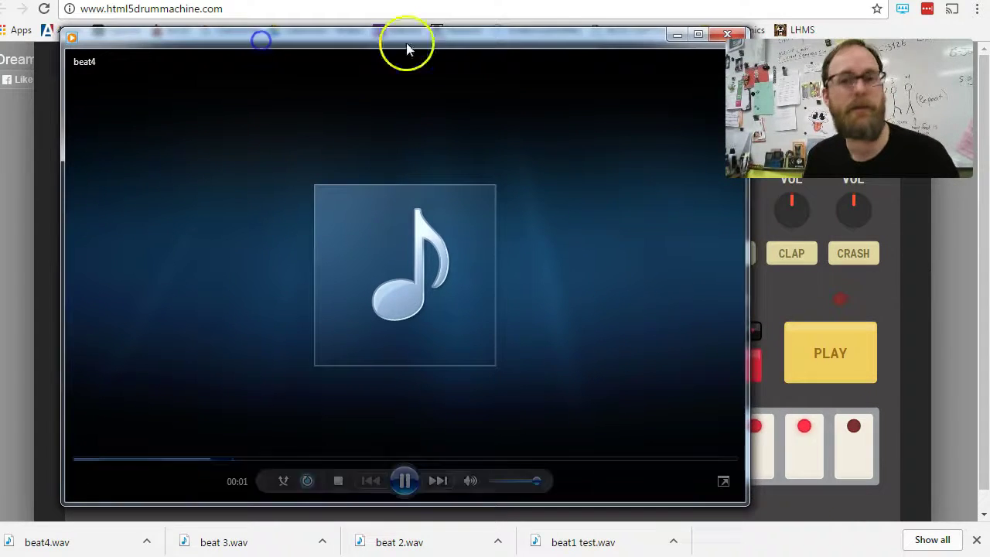
{"action": "left_click", "coordinate": [725, 35]}
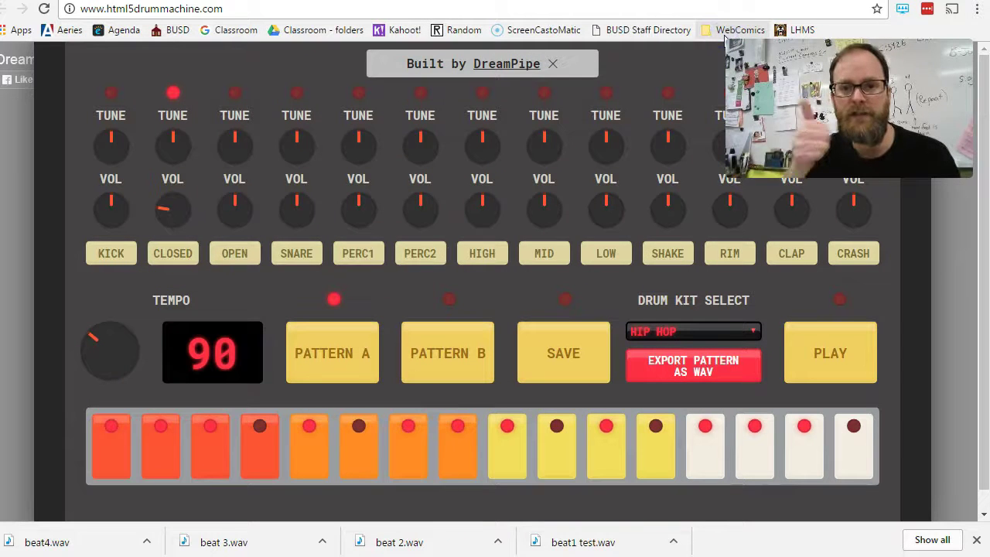